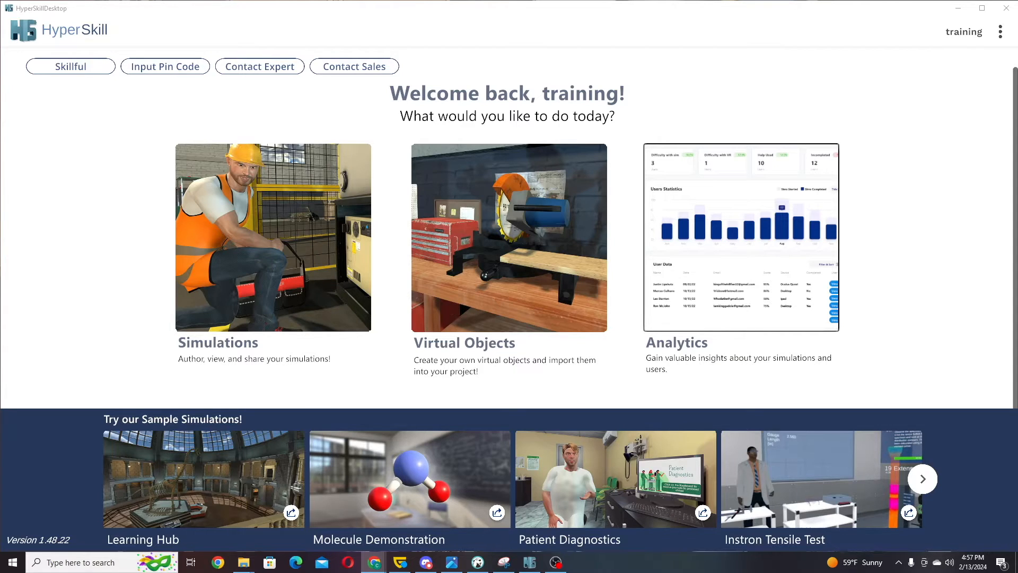
# Start a new image upload in the account's media library and open its file chooser
pyautogui.click(1000, 38)
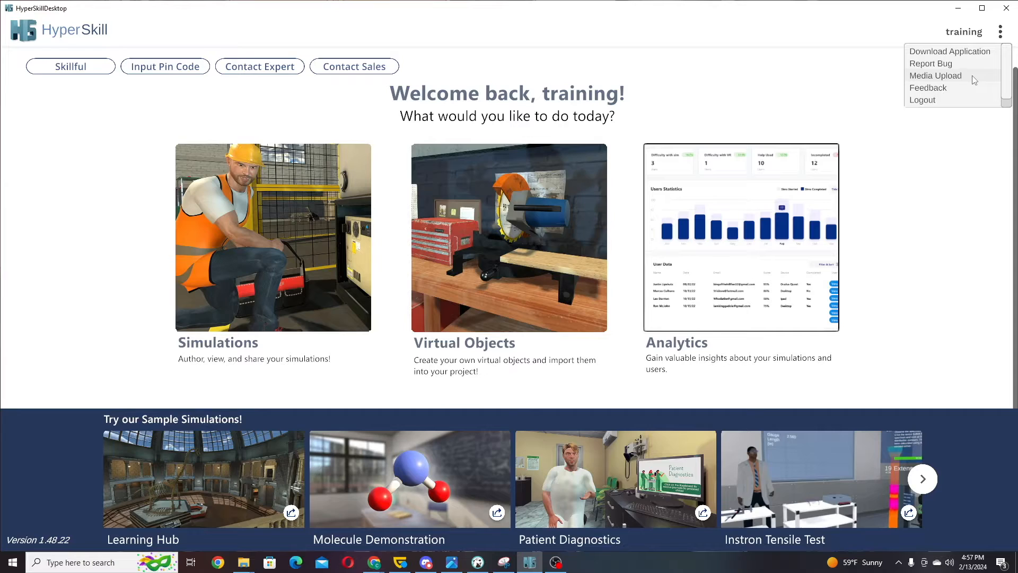
pyautogui.click(972, 76)
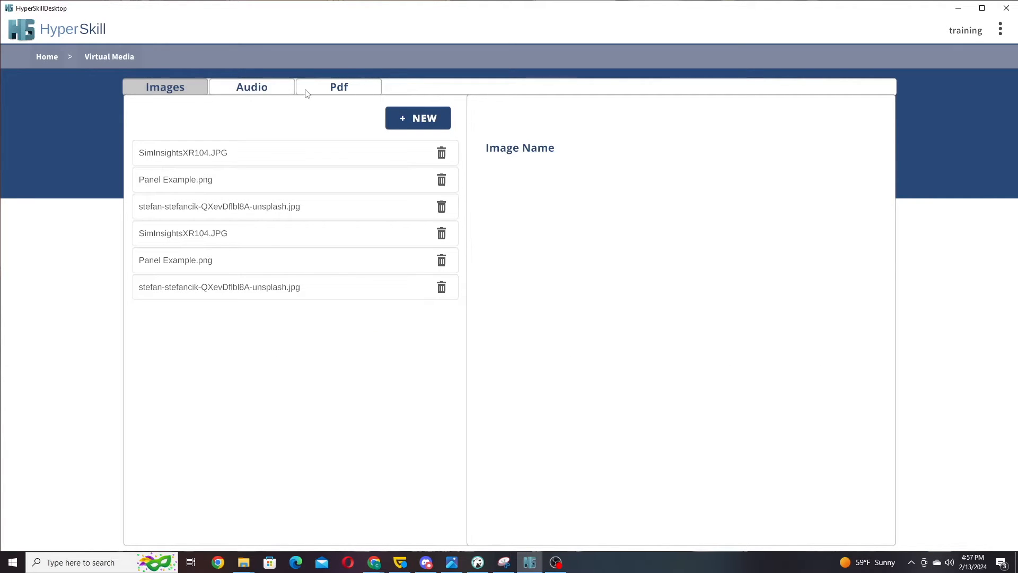
pyautogui.click(424, 120)
pyautogui.click(334, 264)
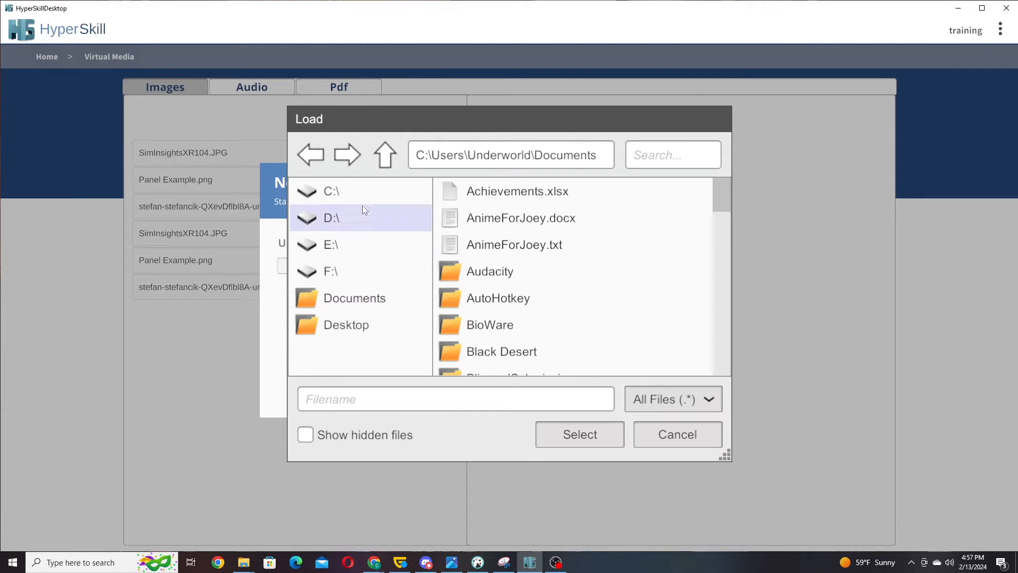
# Point the file chooser to the user's Downloads folder by entering its path
pyautogui.moveTo(246, 562)
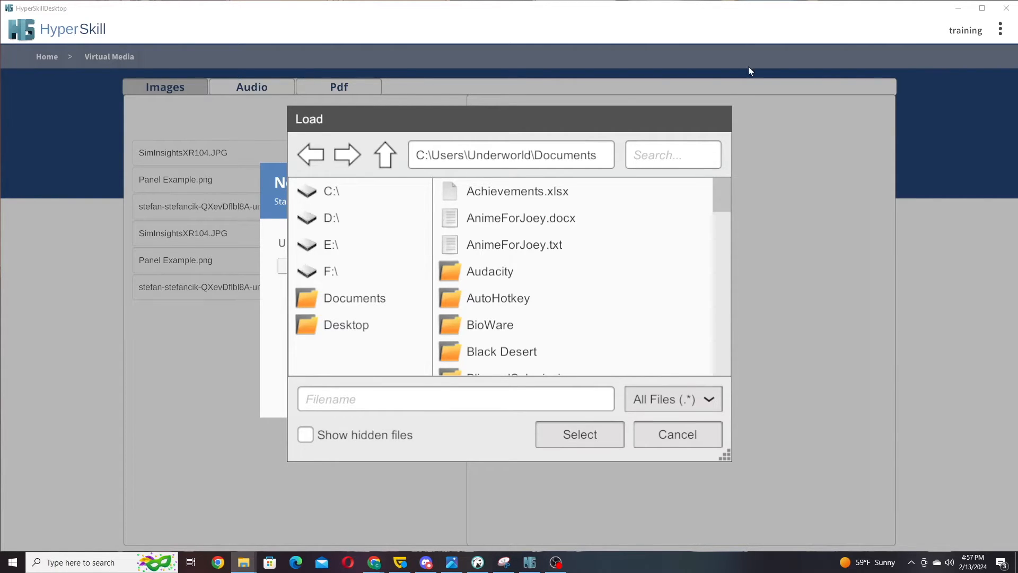
pyautogui.click(570, 154)
pyautogui.write('C:\\Users\\Underworld\\Downloads\\v1.48.22')
pyautogui.press('BackSpace')
pyautogui.press('BackSpace')
pyautogui.press('BackSpace')
pyautogui.press('BackSpace')
pyautogui.press('BackSpace')
pyautogui.press('BackSpace')
pyautogui.press('BackSpace')
pyautogui.press('BackSpace')
pyautogui.press('Return')
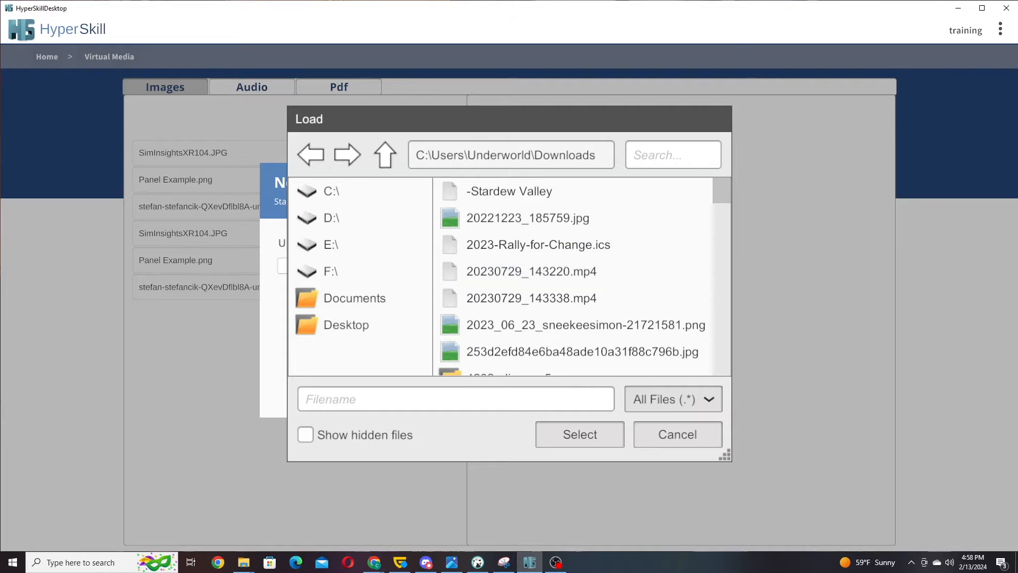
# Choose ExampleFemalePhoto.jpg from the Downloads folder as the image file for the upload
pyautogui.click(243, 562)
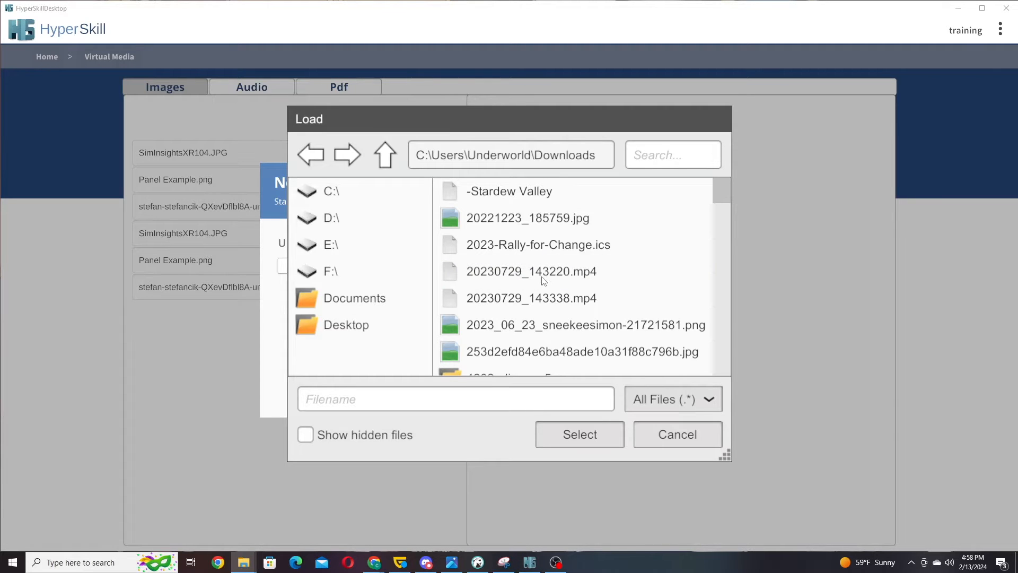
pyautogui.click(534, 292)
pyautogui.scroll(-3, 534, 289)
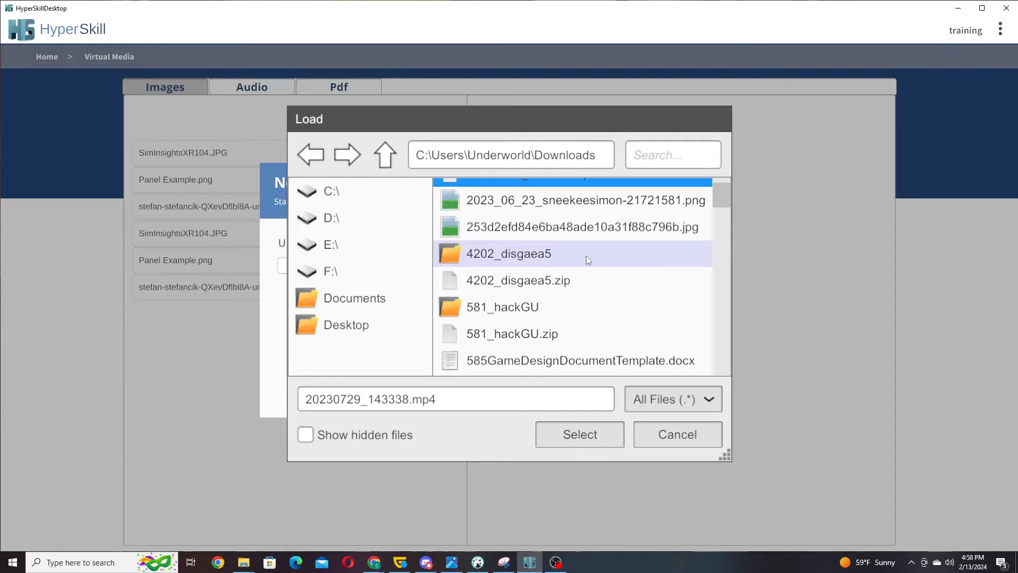
pyautogui.scroll(-10, 586, 255)
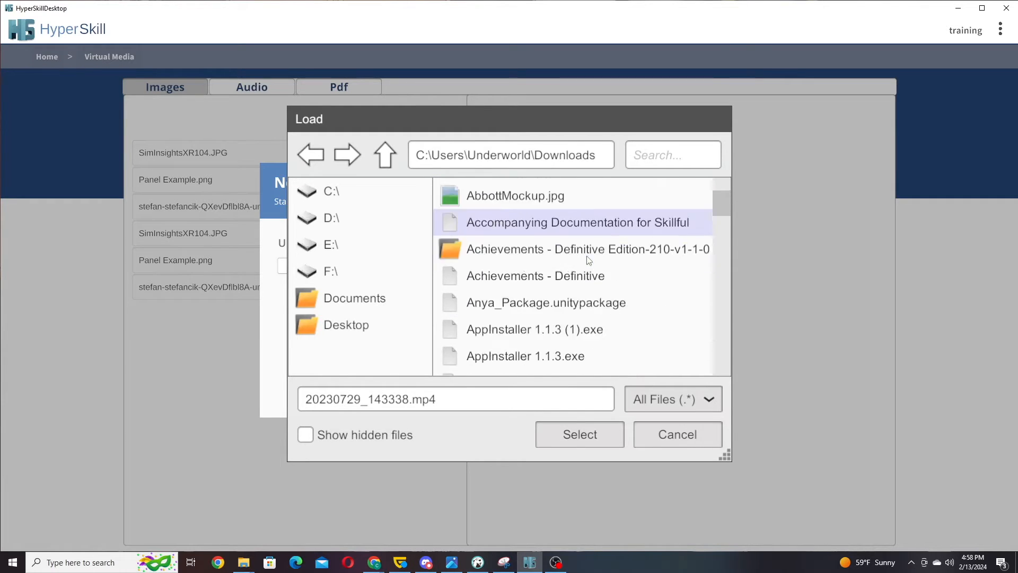
pyautogui.scroll(-10, 588, 260)
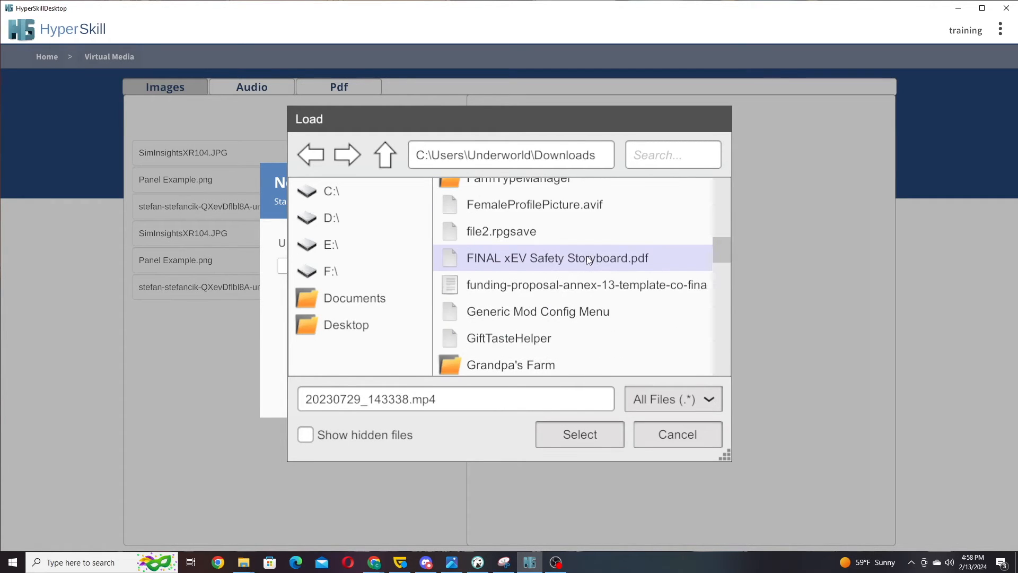
pyautogui.scroll(5, 588, 259)
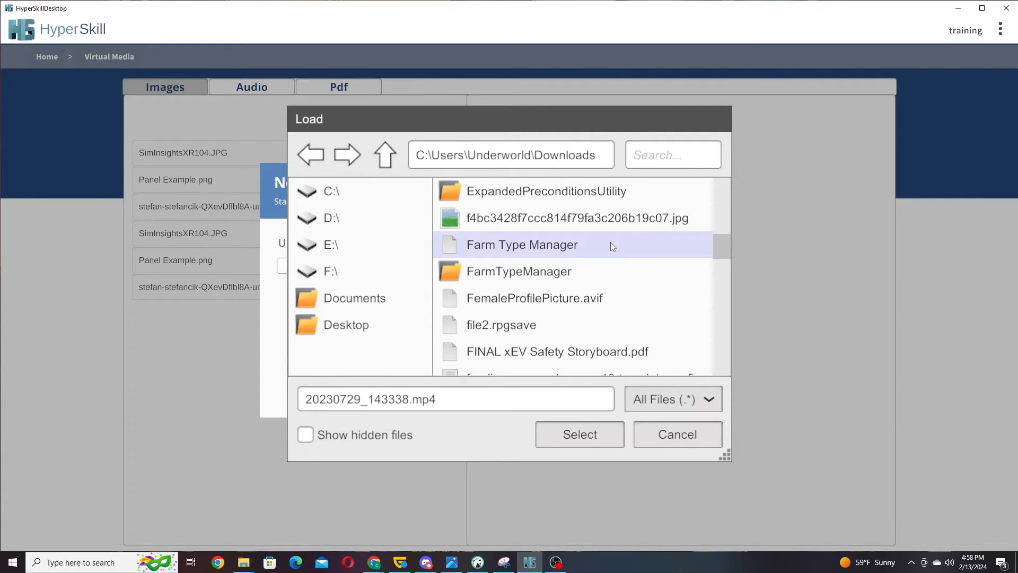
pyautogui.scroll(2, 609, 242)
pyautogui.click(604, 201)
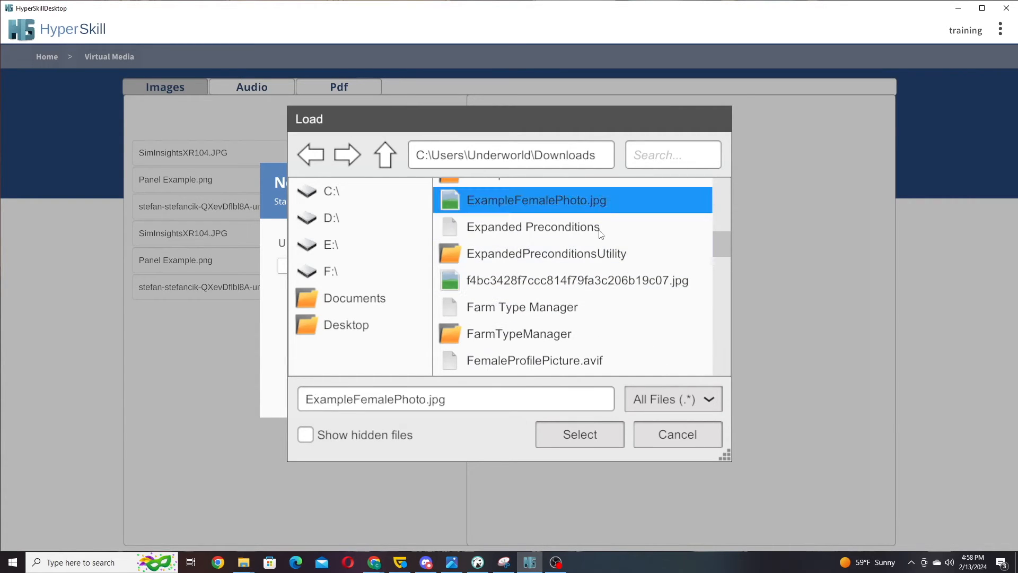
pyautogui.click(574, 435)
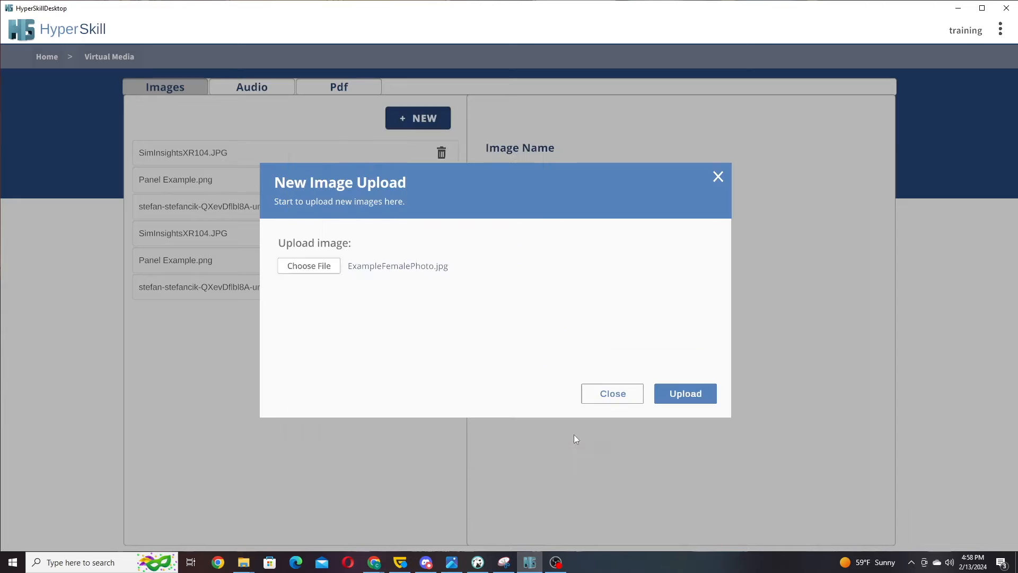
# Upload the chosen image, close the upload dialog and preview ExampleFemalePhoto.jpg in the image list
pyautogui.click(697, 399)
pyautogui.click(613, 393)
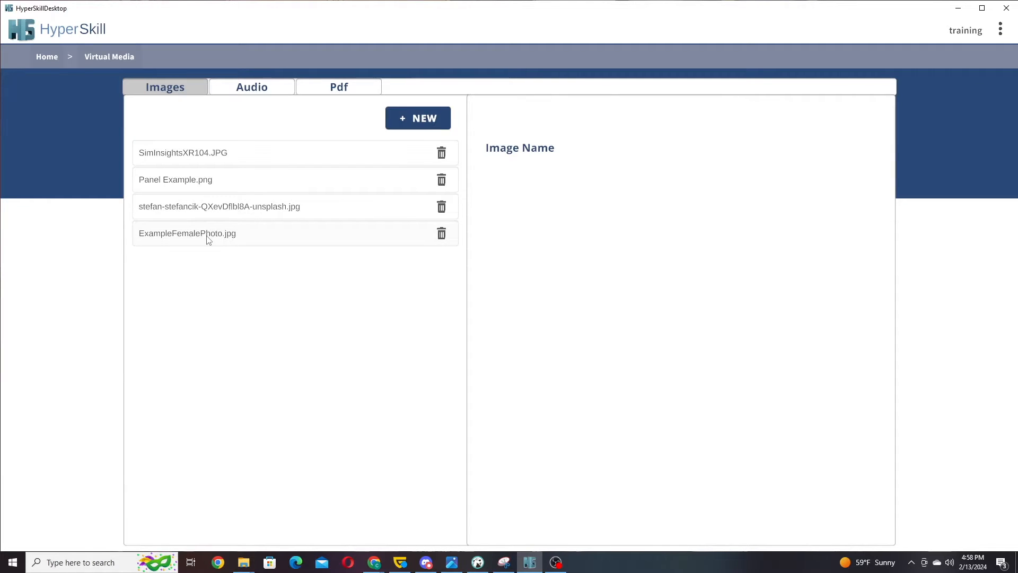
pyautogui.click(178, 236)
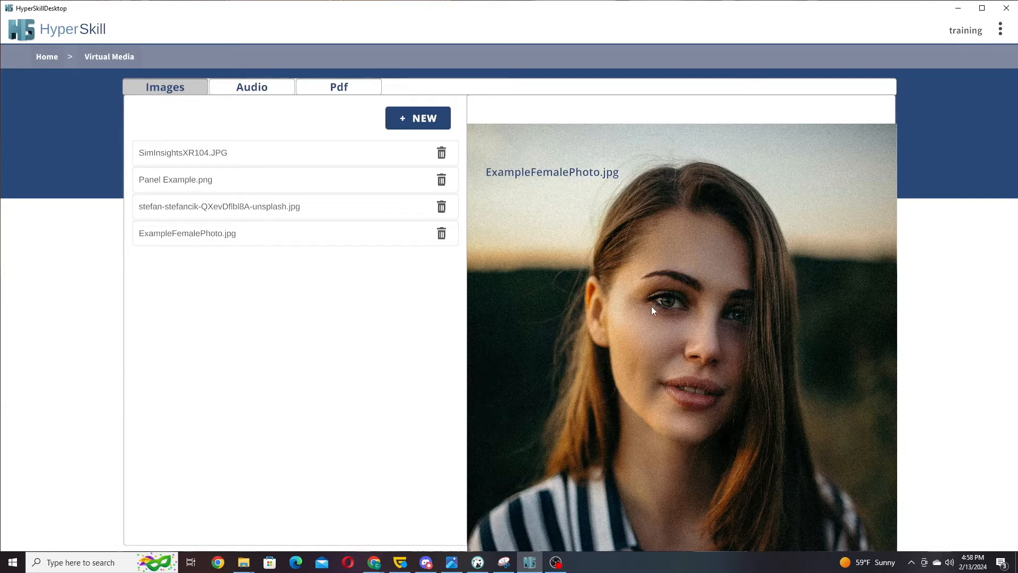
# Create a new simulation named "Conversation Basics - Chat" using the Public Classroom scenario
pyautogui.click(49, 57)
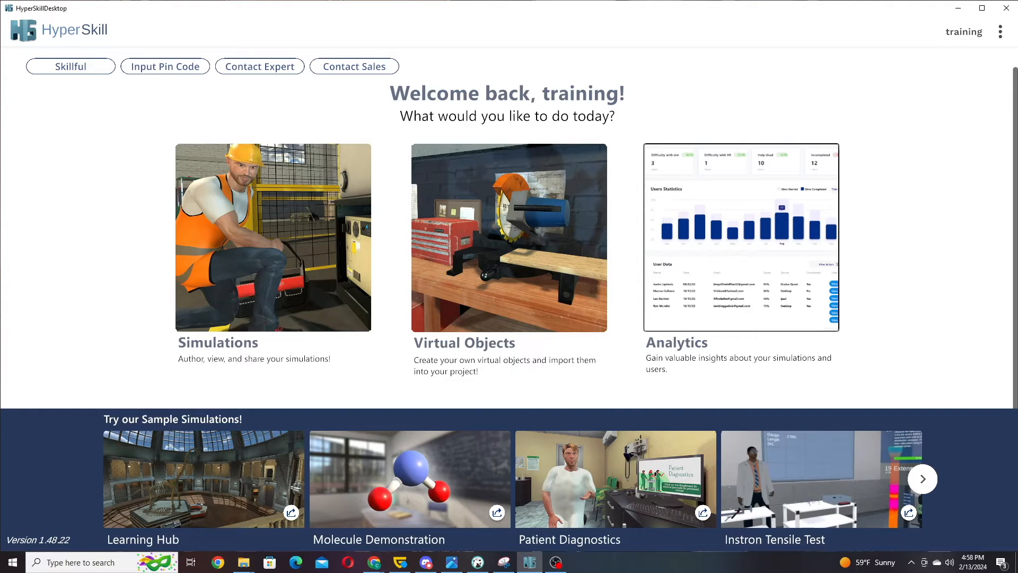
pyautogui.click(253, 242)
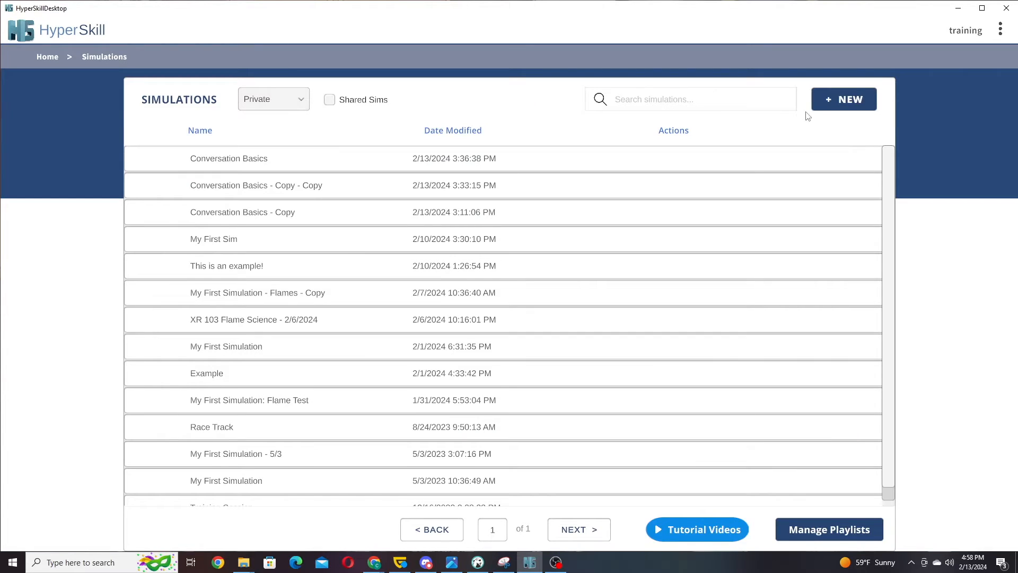
pyautogui.click(846, 103)
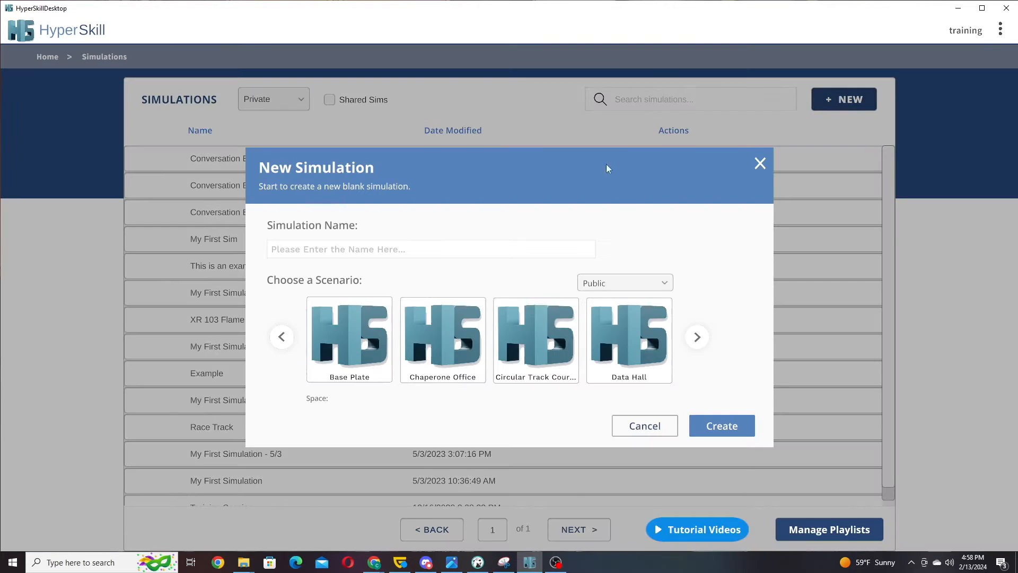
pyautogui.click(697, 337)
pyautogui.click(697, 337)
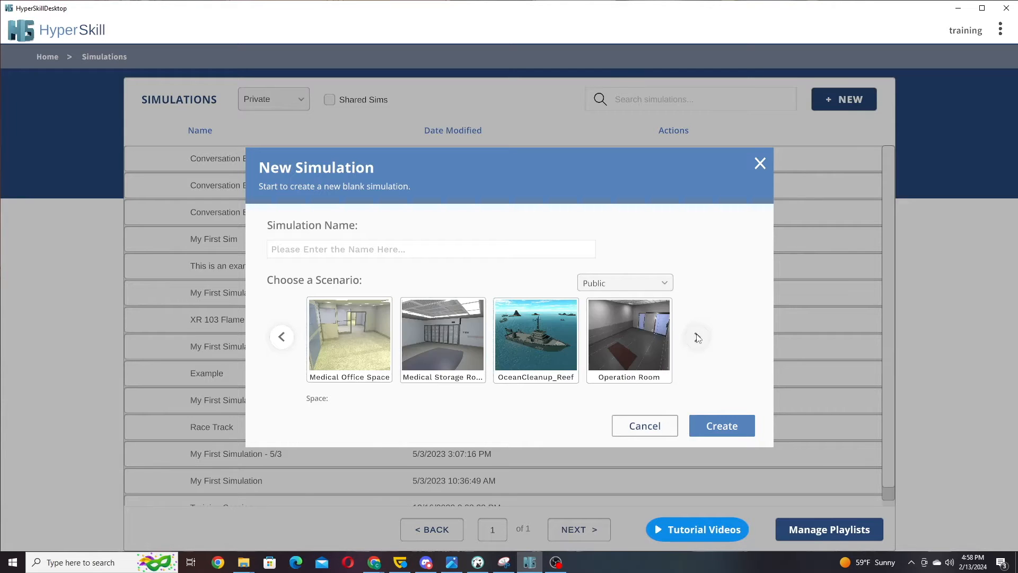
pyautogui.click(698, 337)
pyautogui.click(349, 339)
pyautogui.click(348, 255)
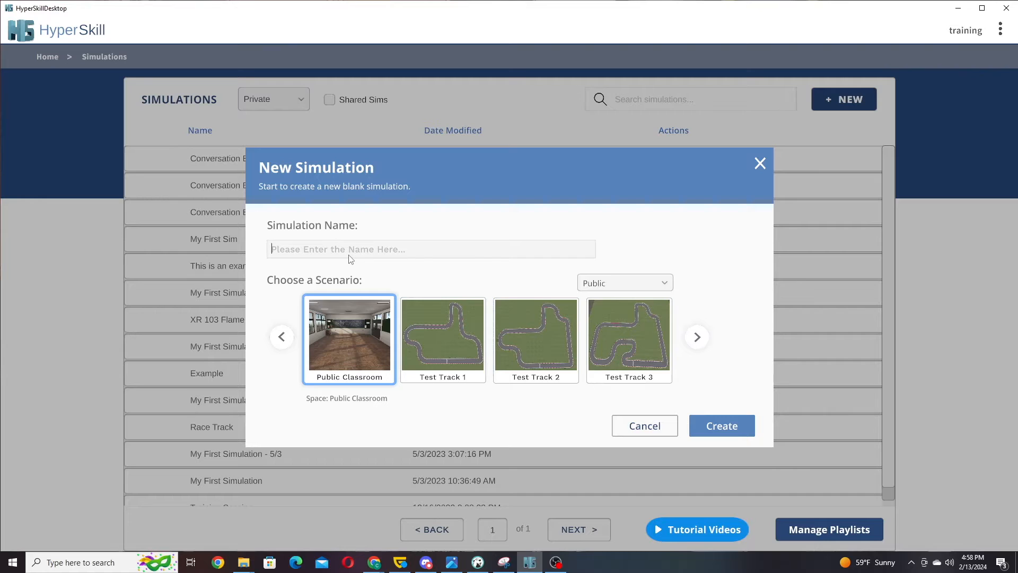
pyautogui.write('Conversation Basics - Chat')
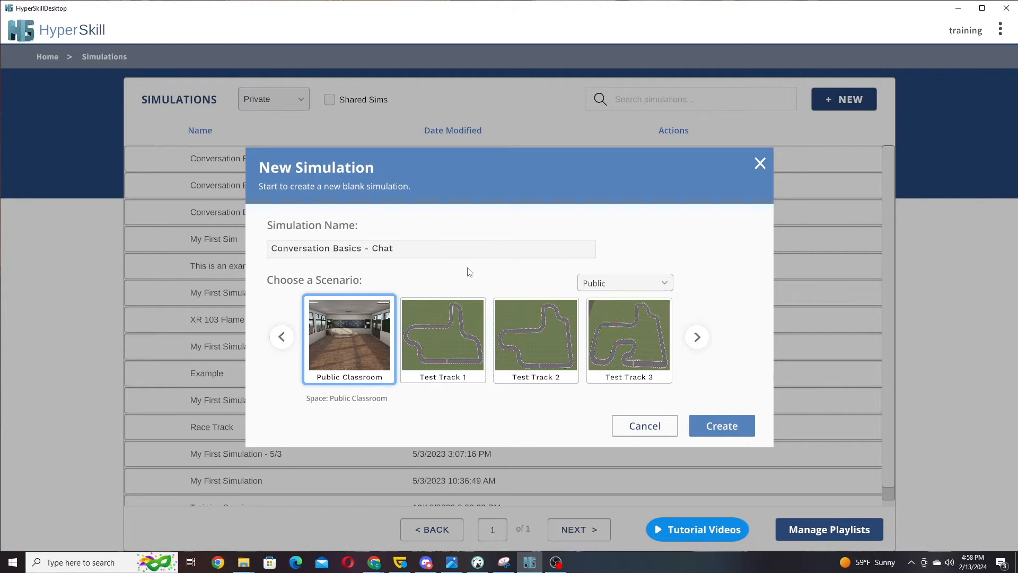
pyautogui.click(716, 431)
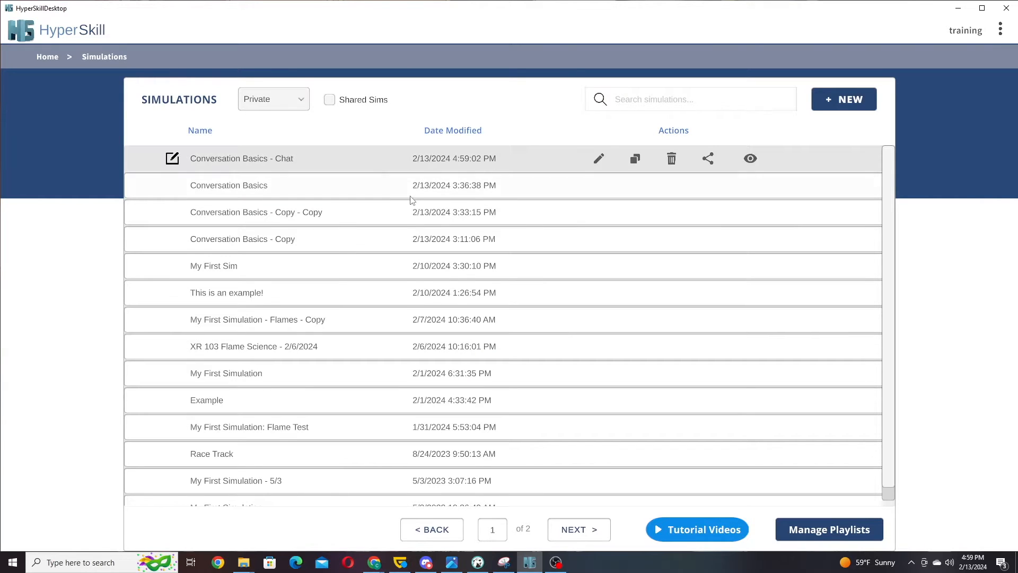
# Open the "Conversation Basics - Chat" simulation for editing and set its Virtual Assistant Voice to Kendra
pyautogui.click(598, 159)
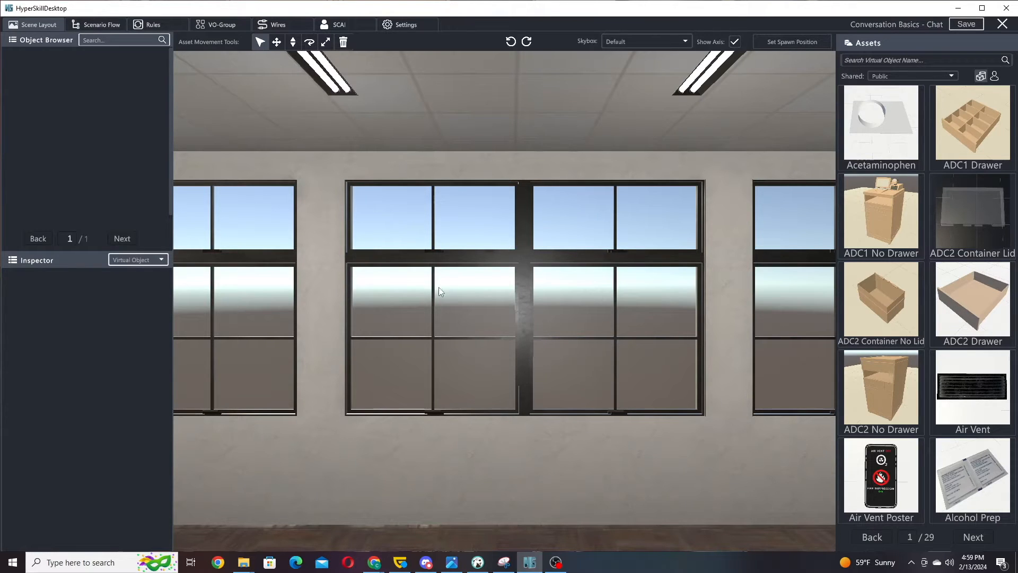
pyautogui.click(406, 25)
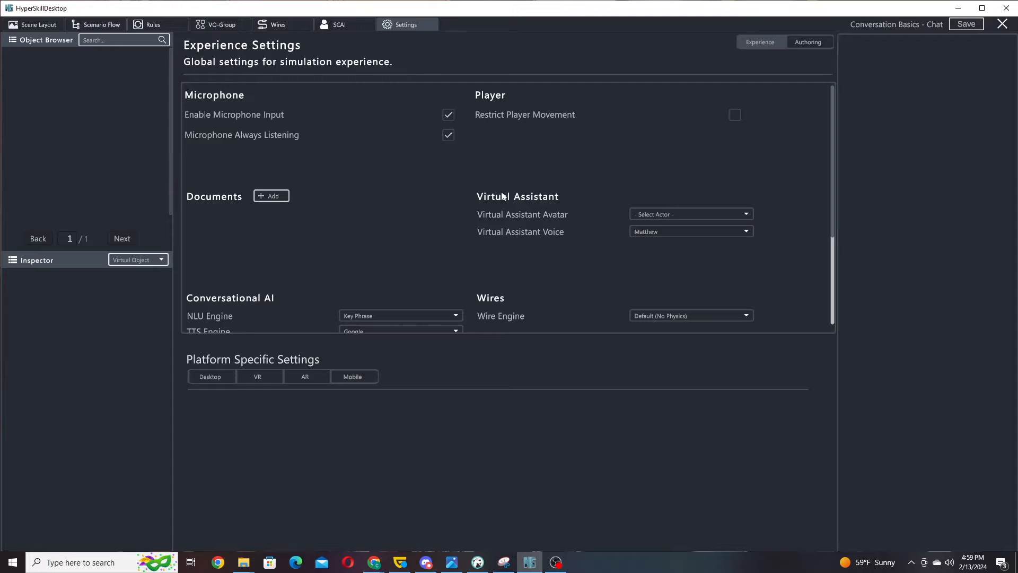
pyautogui.click(654, 231)
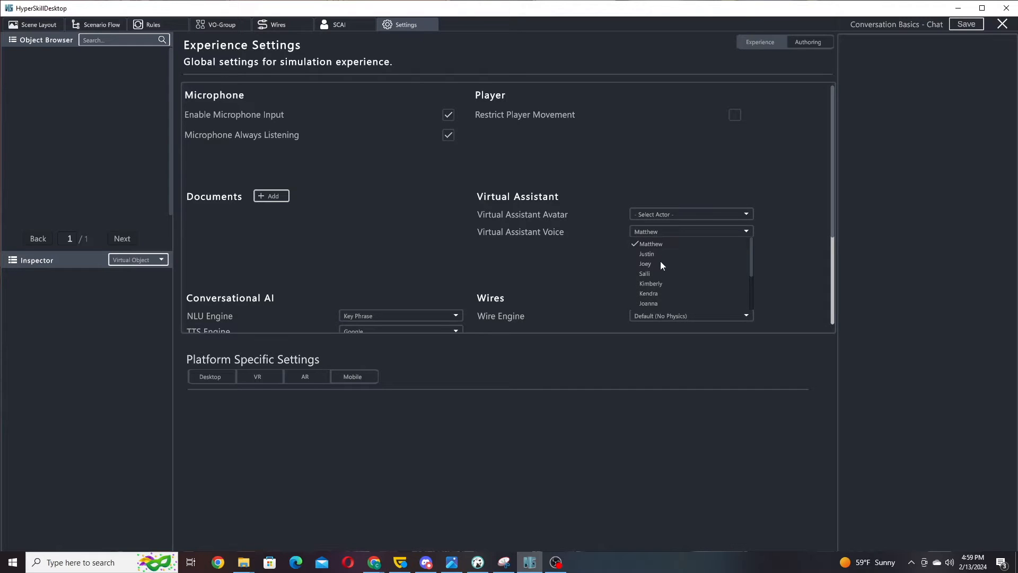
pyautogui.click(655, 294)
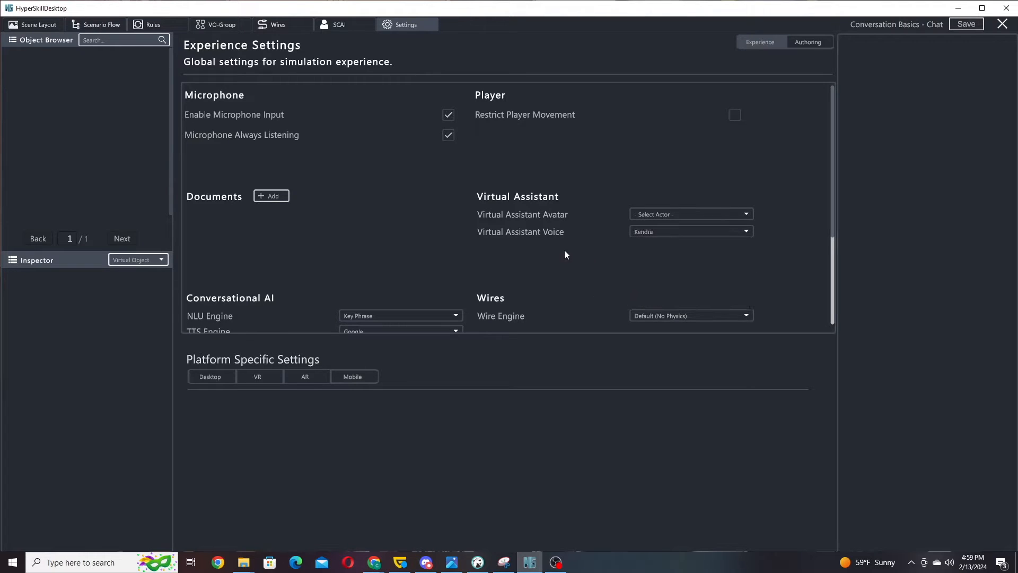
# Set the Conversational AI NLU Engine to GPT in the simulation's experience settings
pyautogui.scroll(-2, 560, 212)
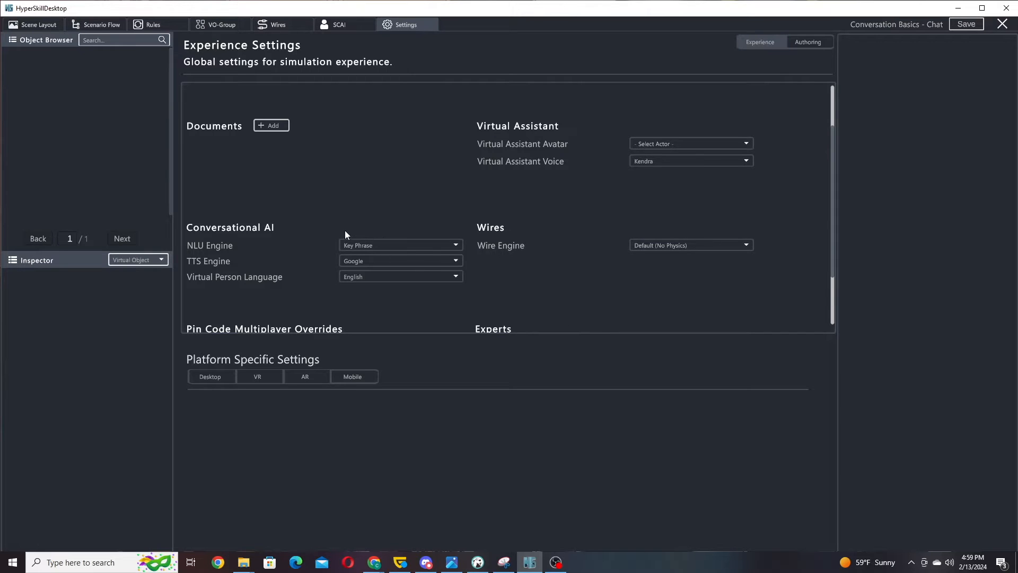
pyautogui.click(401, 246)
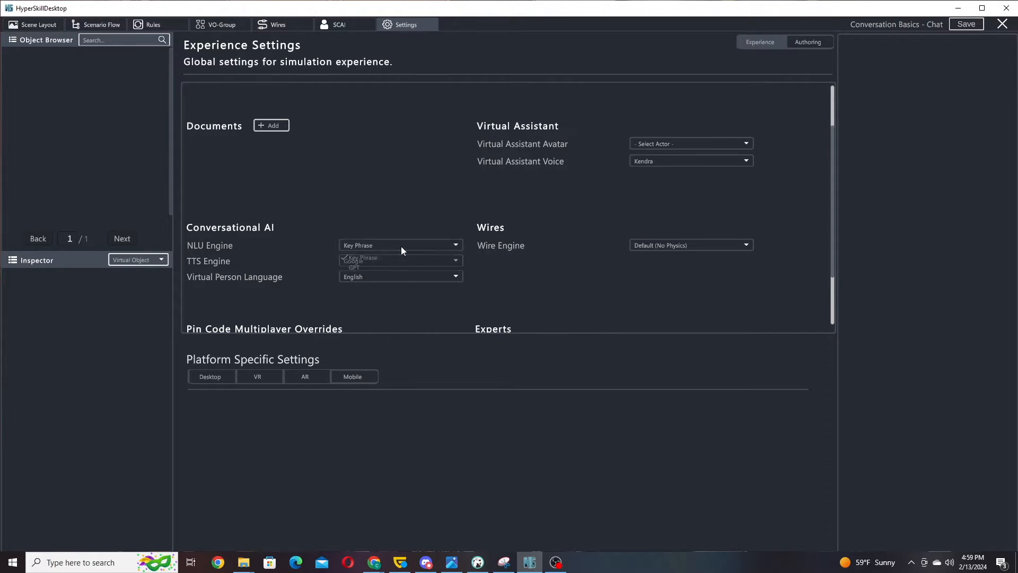
pyautogui.click(355, 268)
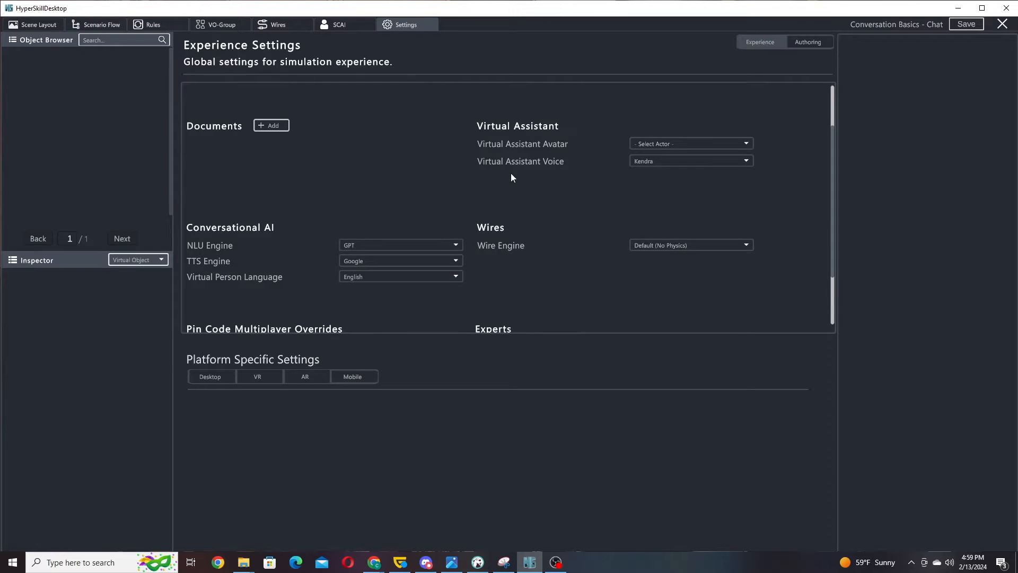
pyautogui.scroll(3, 512, 287)
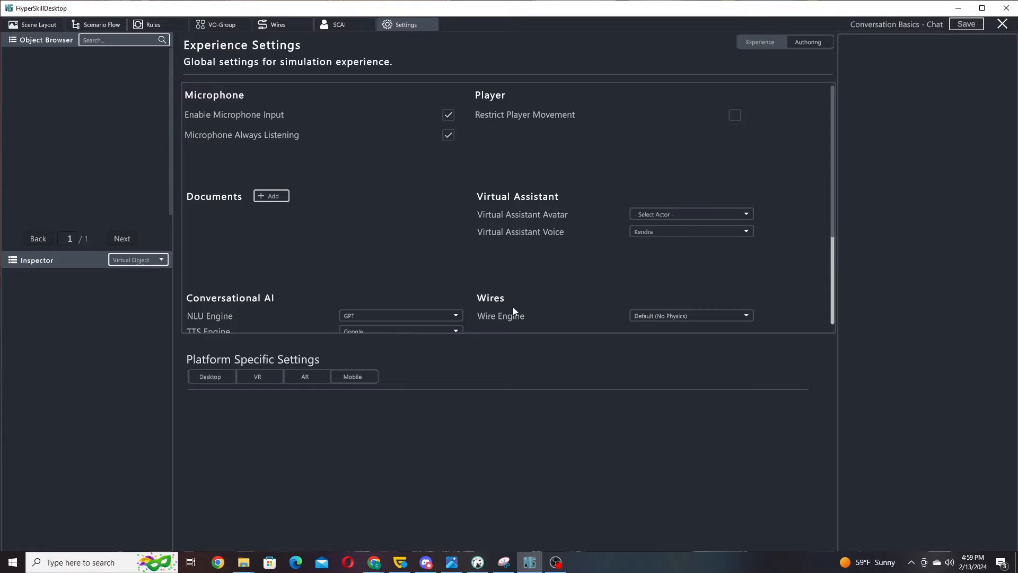
# Examine the classroom in the scene layout, turning from the windows towards the chalkboard and the spawn marker
pyautogui.click(91, 26)
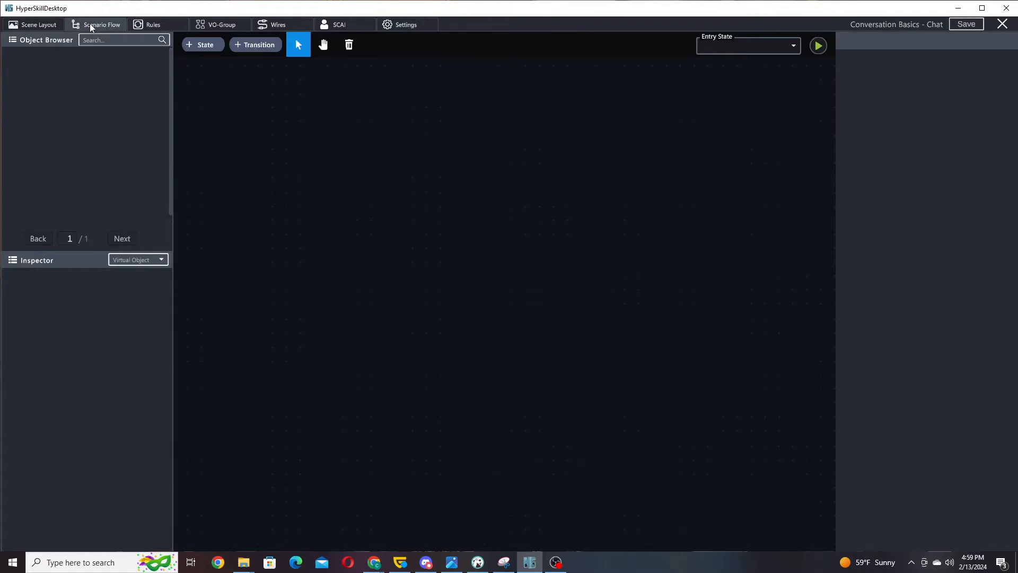
pyautogui.click(52, 24)
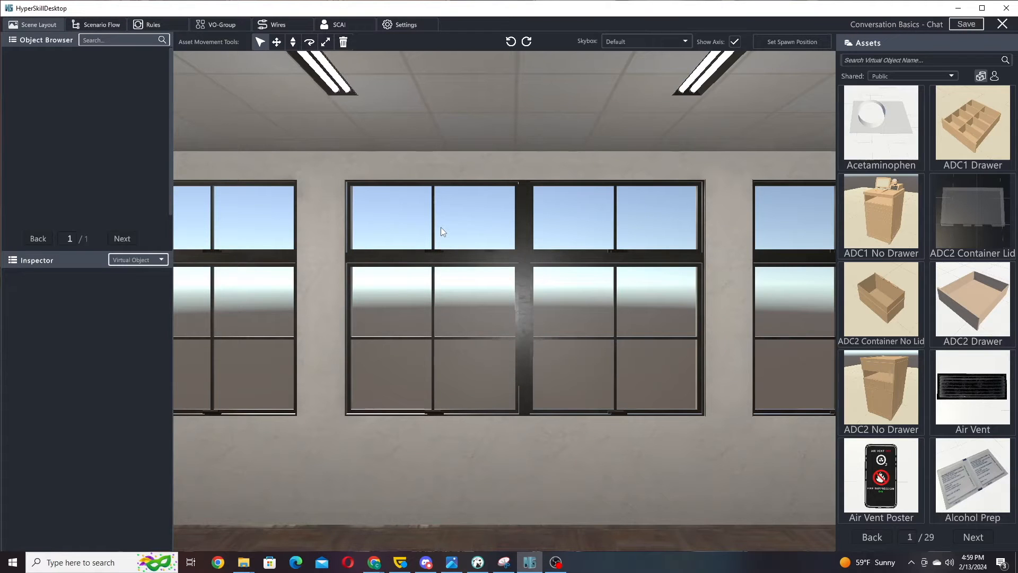
pyautogui.press('s')
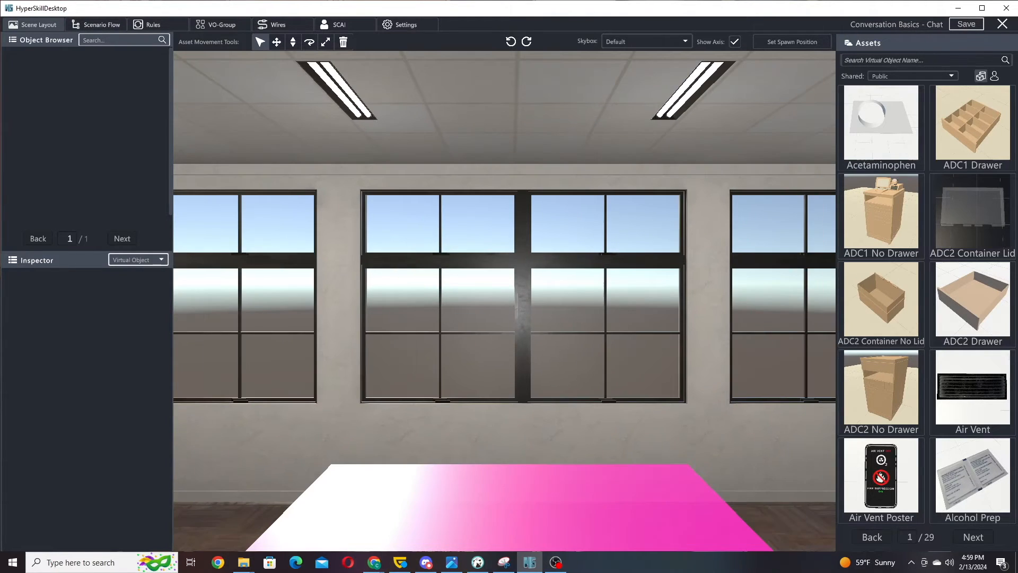
pyautogui.moveTo(482, 272); pyautogui.dragTo(911, 351)
pyautogui.press('a')
pyautogui.press('a')
pyautogui.moveTo(616, 292); pyautogui.dragTo(491, 271)
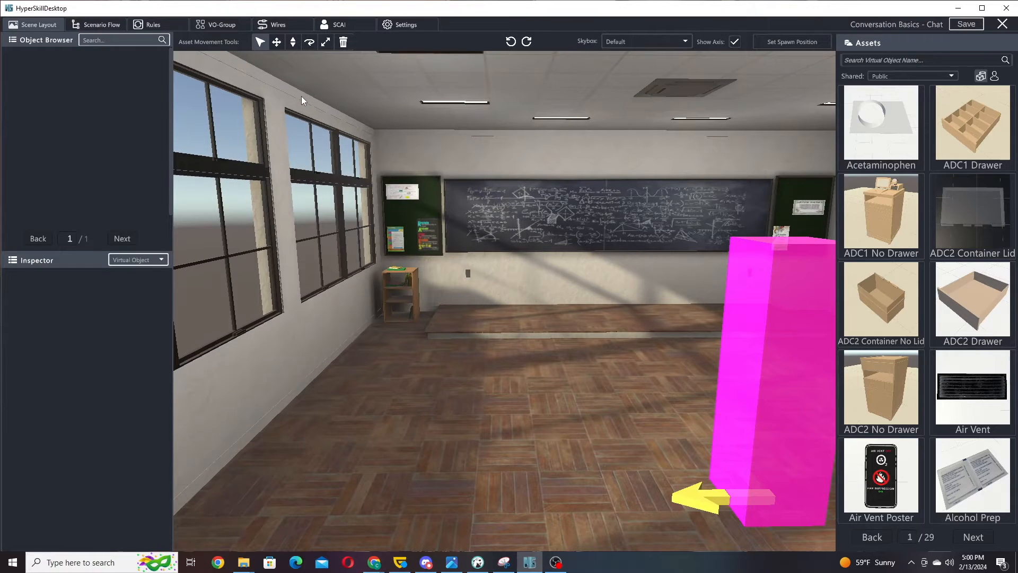
# Add a first state near the upper part of the empty scenario flow canvas
pyautogui.click(95, 25)
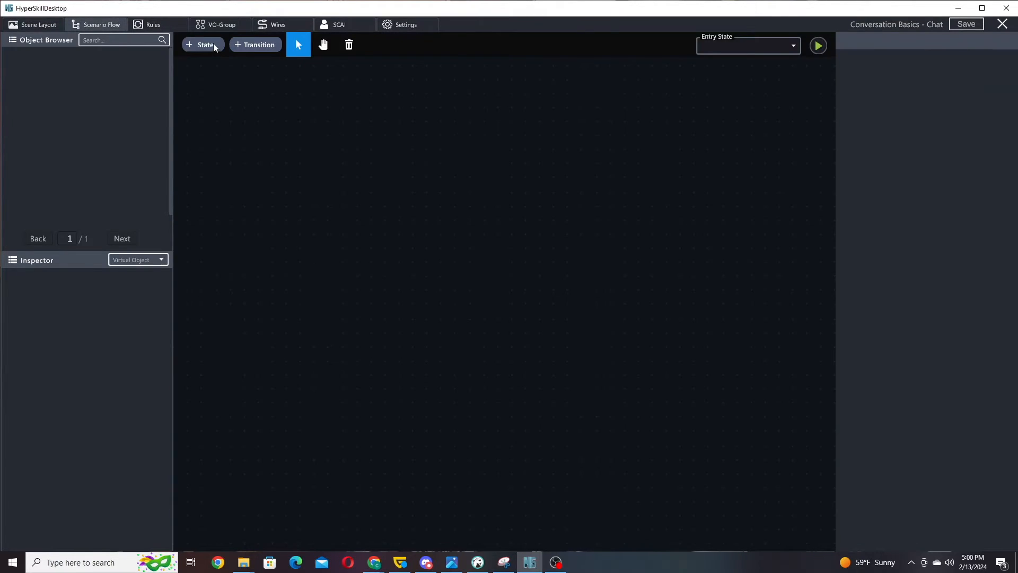
pyautogui.moveTo(213, 45); pyautogui.dragTo(273, 161)
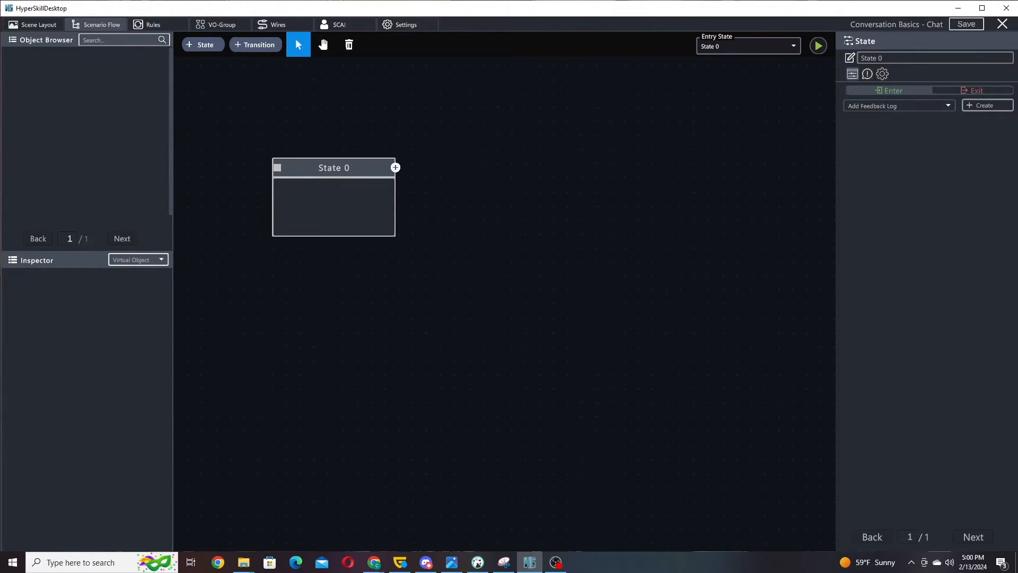
# Rename the new state to "Introduction for CB" and add a Chatbox action to its Enter actions
pyautogui.doubleClick(344, 168)
pyautogui.write('Introduction for CB')
pyautogui.click(881, 106)
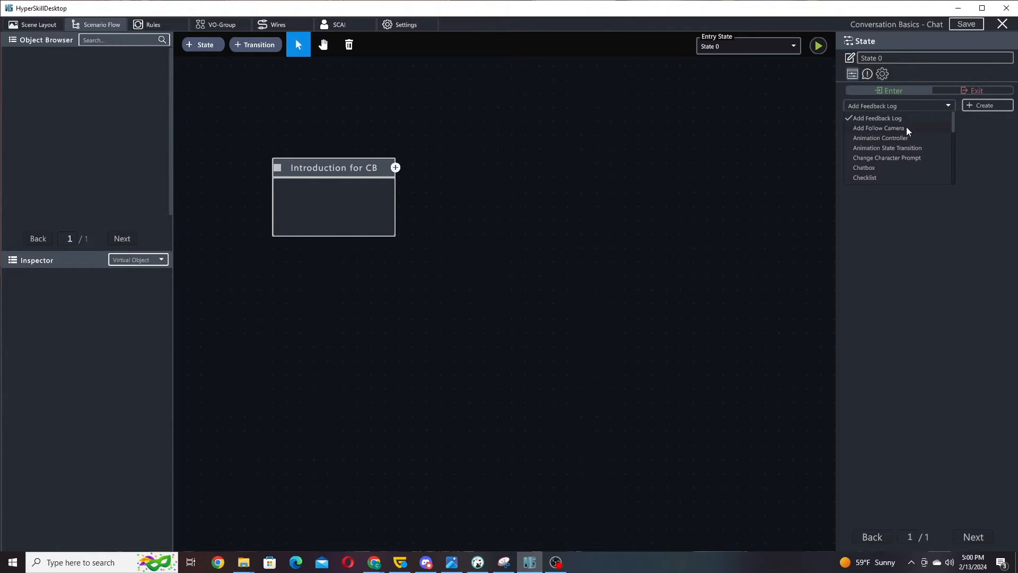
pyautogui.scroll(-1, 905, 135)
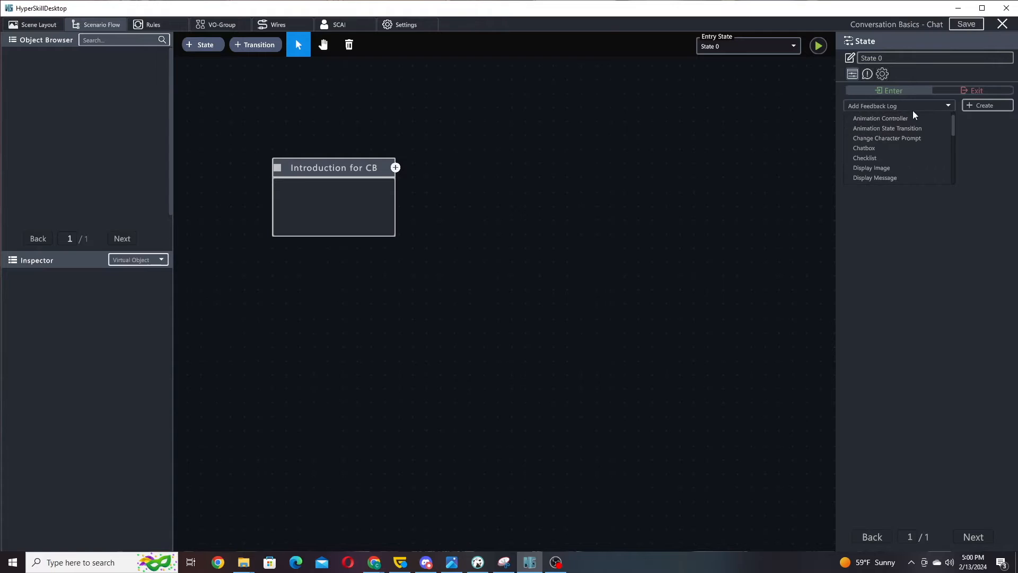
pyautogui.click(876, 148)
pyautogui.click(984, 105)
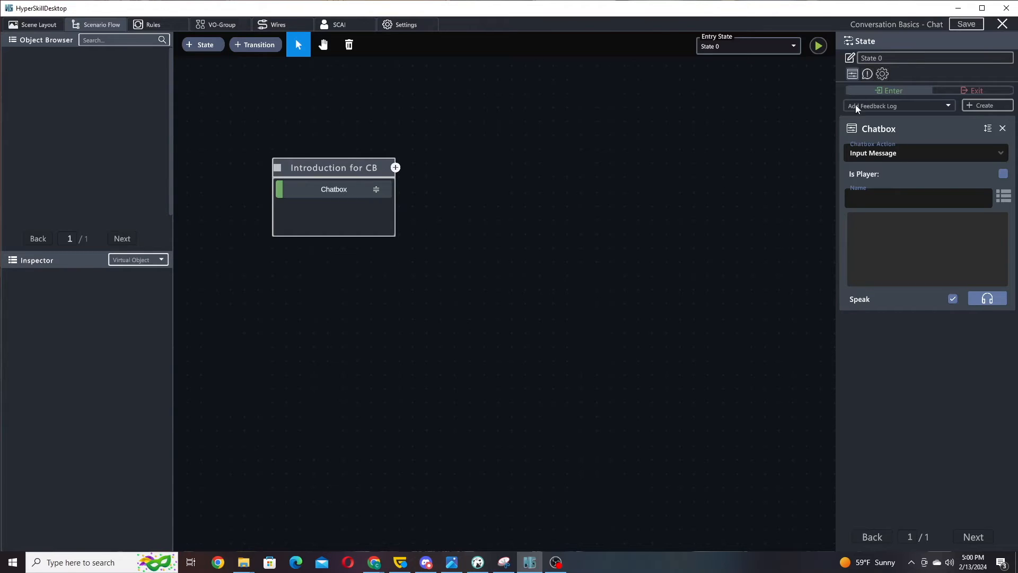
# Set the Chatbox action to Set Data and enter the chat character's first name
pyautogui.click(906, 155)
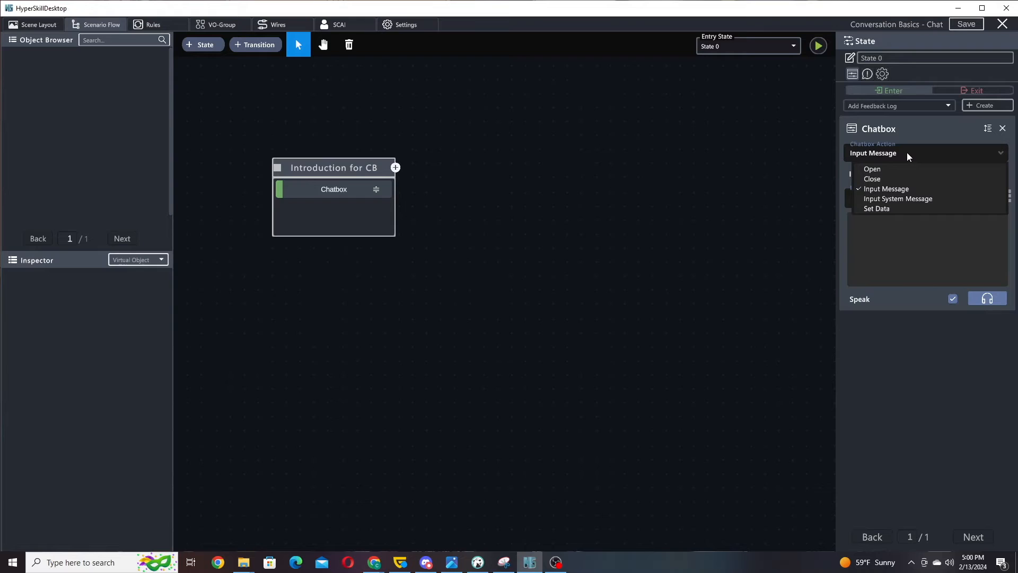
pyautogui.click(877, 209)
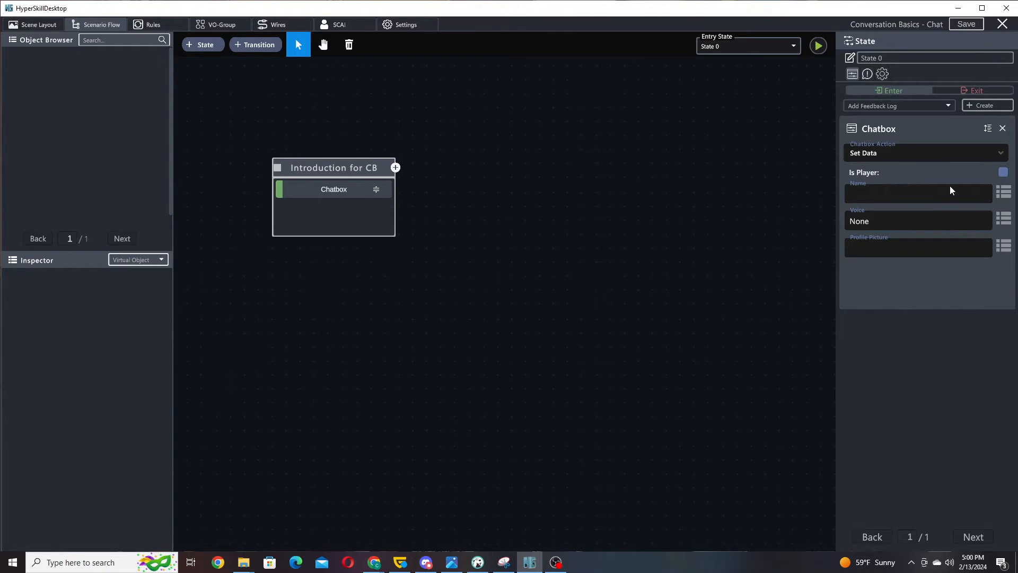
pyautogui.click(915, 195)
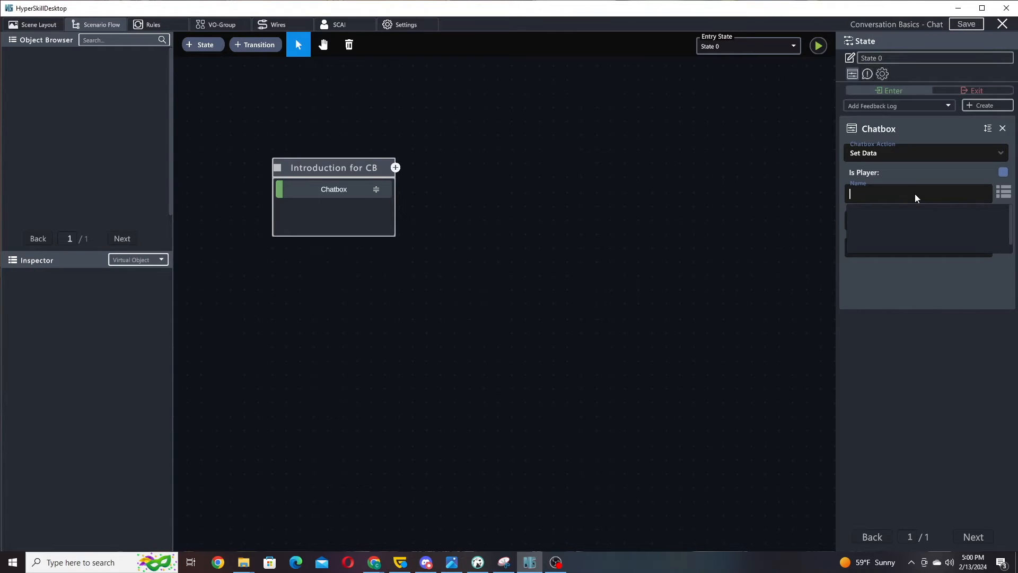
pyautogui.write('Sarah')
pyautogui.press('Return')
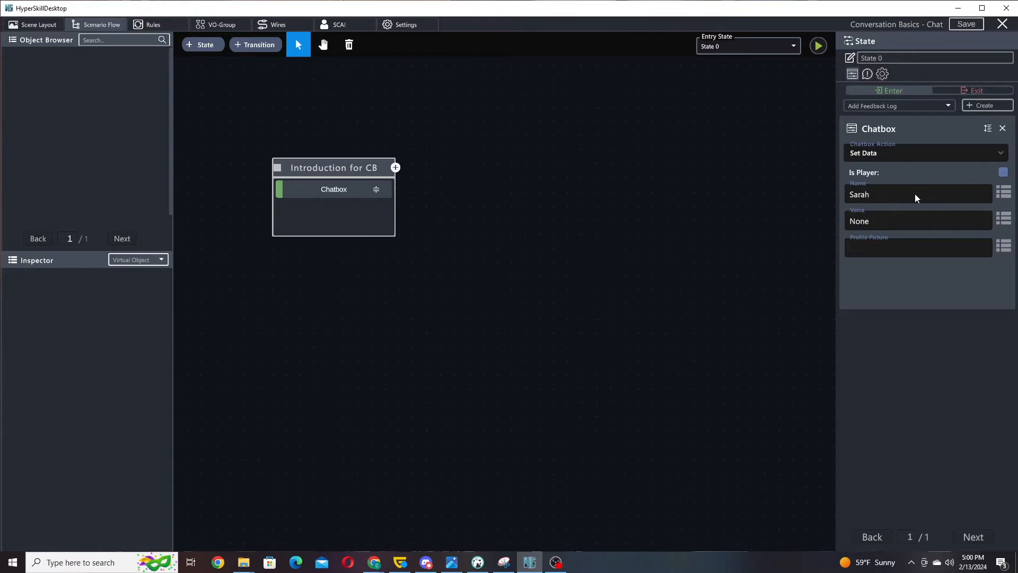
# Give the chat character the Kendra voice and the profile picture 4230.ExampleFemalePhoto.jpg
pyautogui.click(1002, 223)
pyautogui.scroll(-3, 864, 259)
pyautogui.scroll(-2, 869, 260)
pyautogui.click(863, 269)
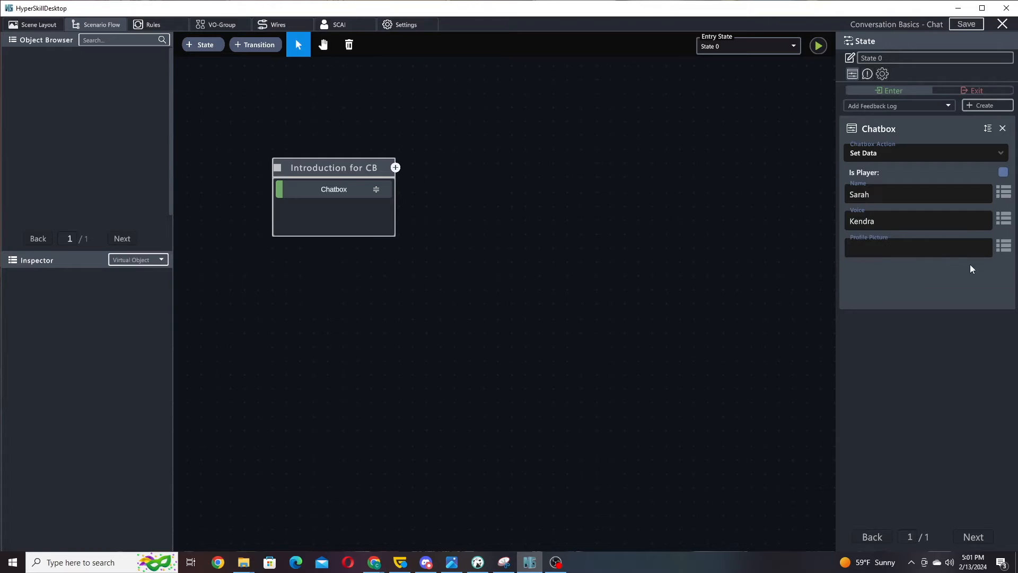
pyautogui.click(1003, 247)
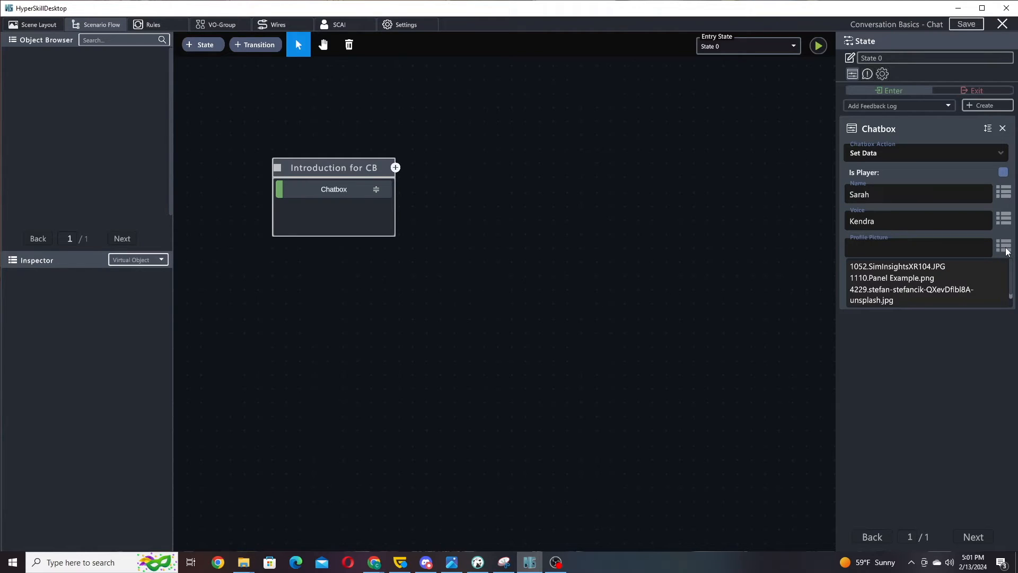
pyautogui.scroll(-2, 909, 287)
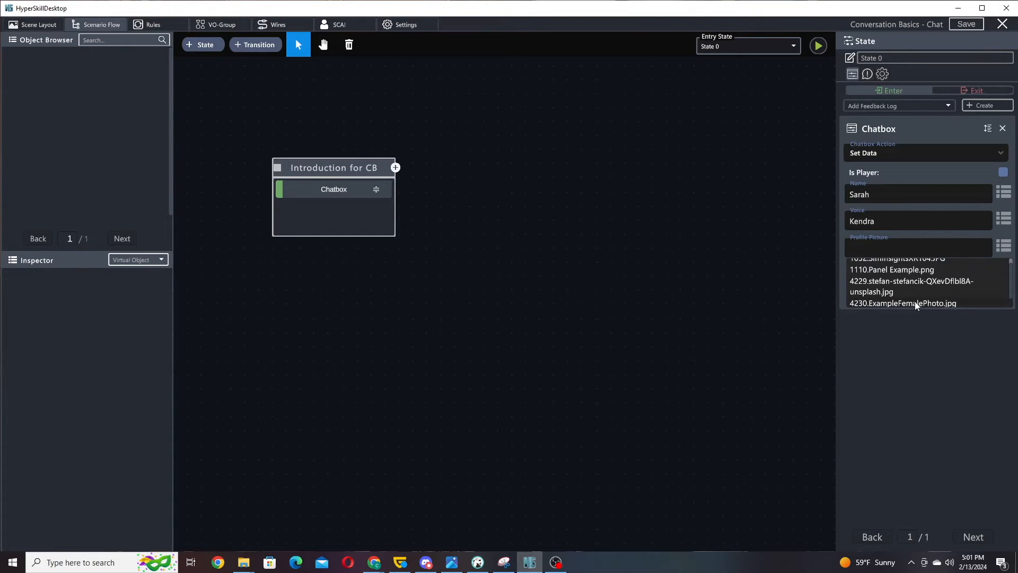
pyautogui.click(916, 304)
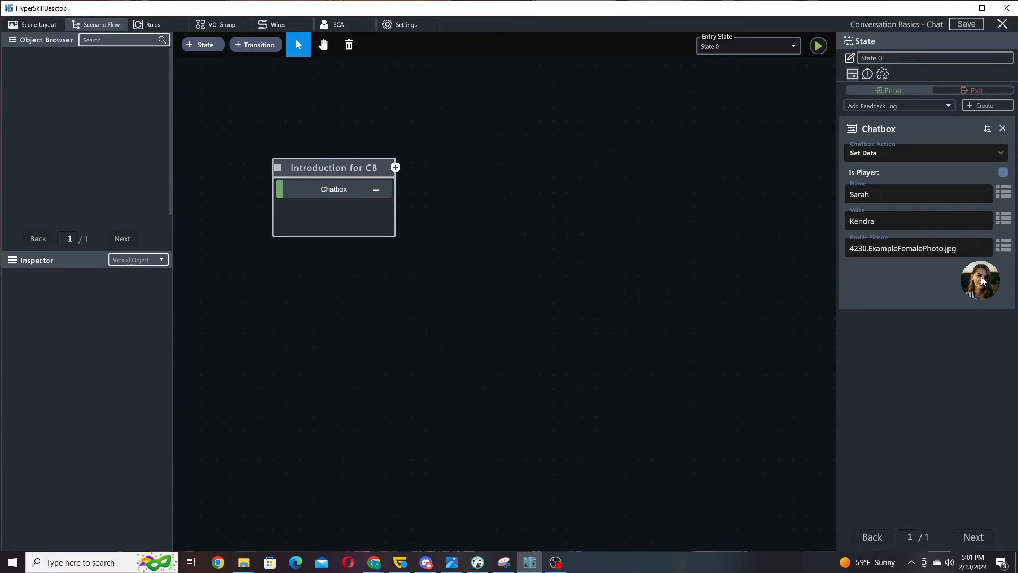
# Add a second Chatbox action to the state's Enter actions and set it to Open
pyautogui.click(899, 106)
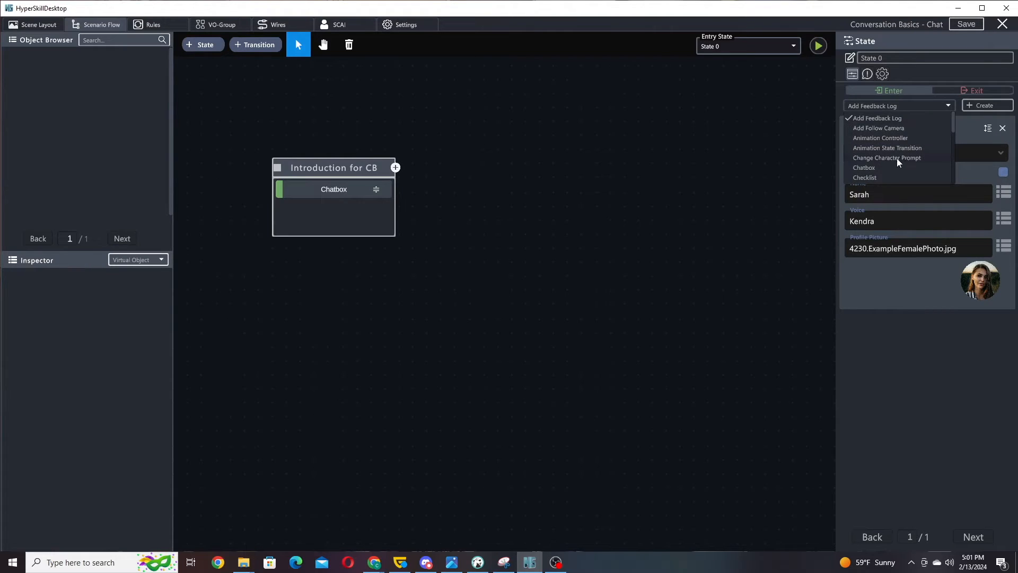
pyautogui.click(869, 149)
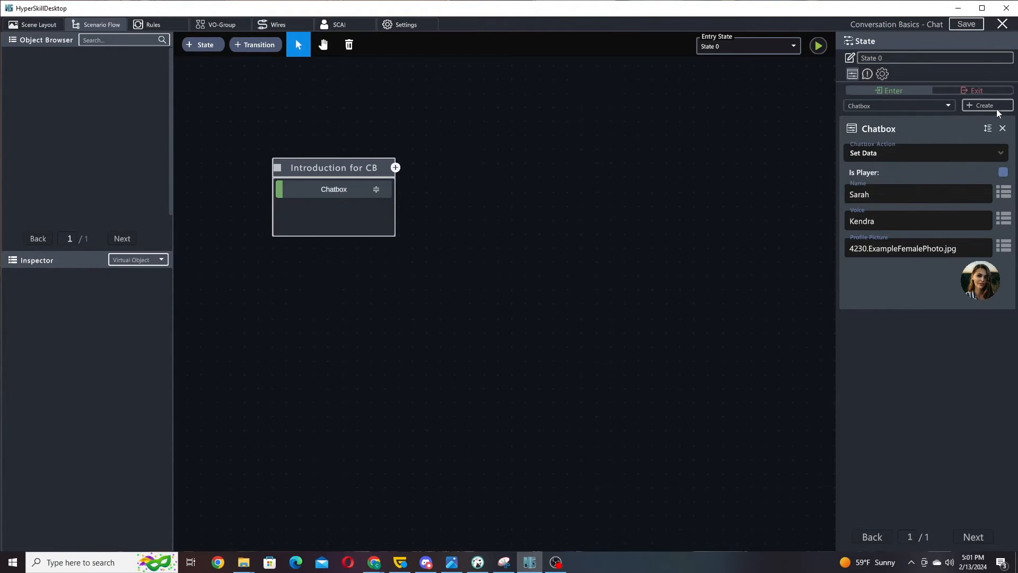
pyautogui.click(990, 107)
pyautogui.scroll(-2, 892, 243)
pyautogui.scroll(1, 901, 292)
pyautogui.click(904, 348)
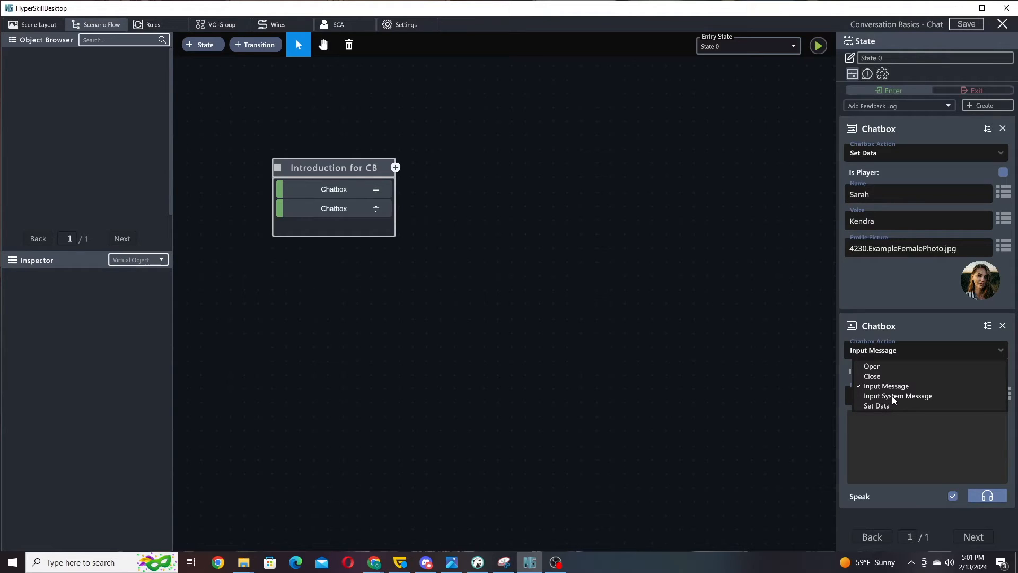
pyautogui.click(889, 367)
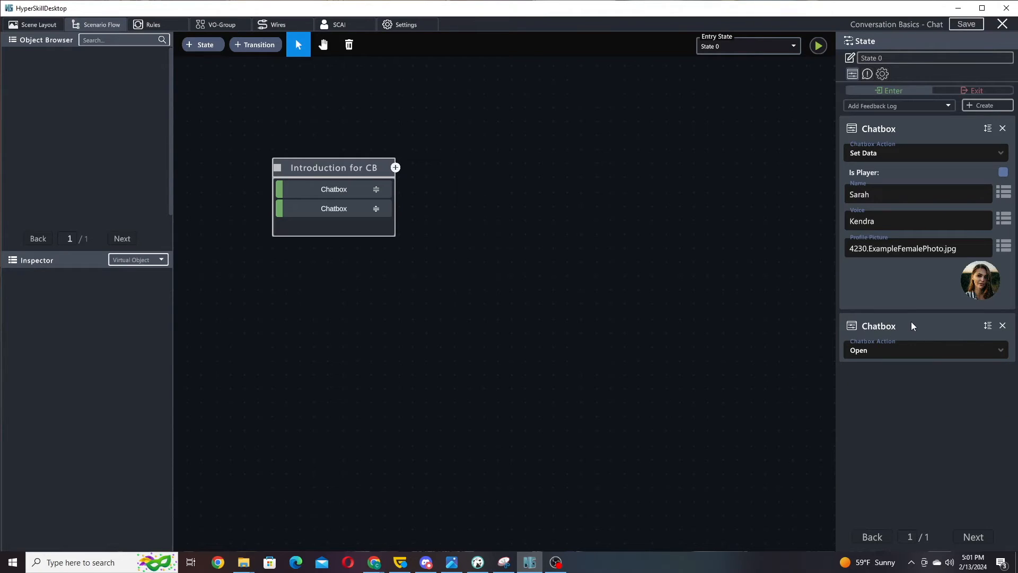
# Add a third Chatbox action to the state, set to Input System Message with Speak disabled
pyautogui.click(925, 103)
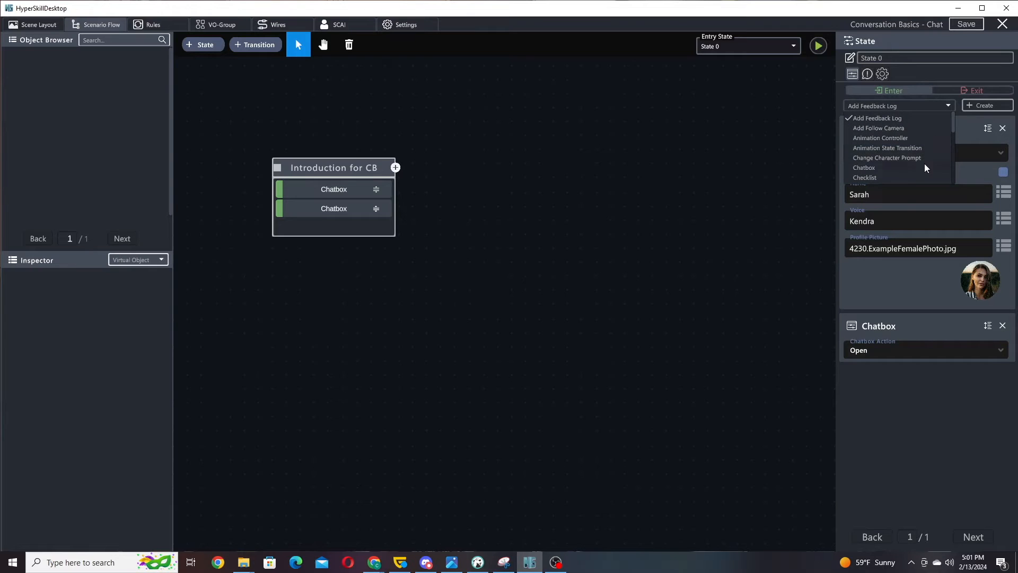
pyautogui.click(901, 168)
pyautogui.click(992, 106)
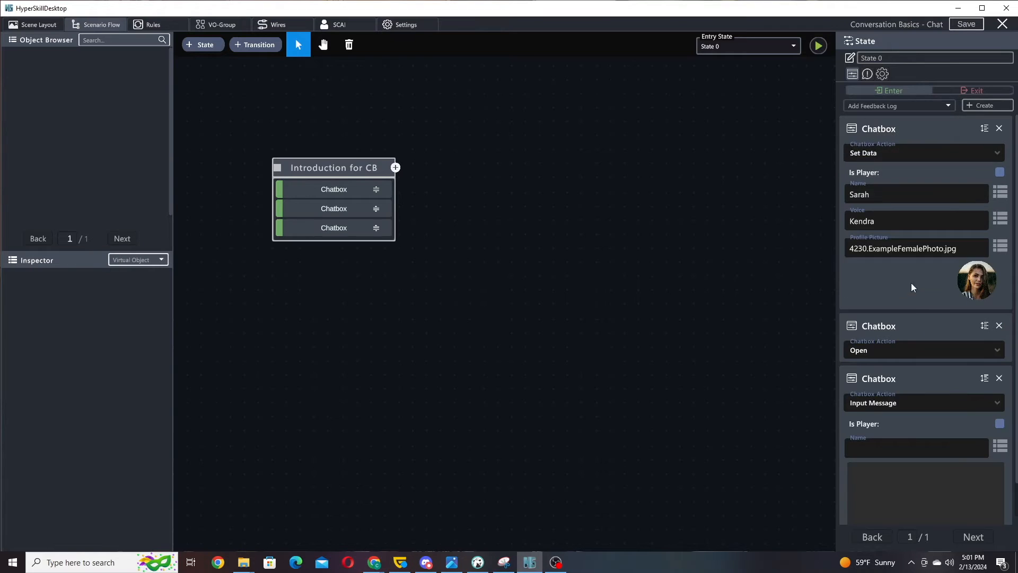
pyautogui.click(898, 366)
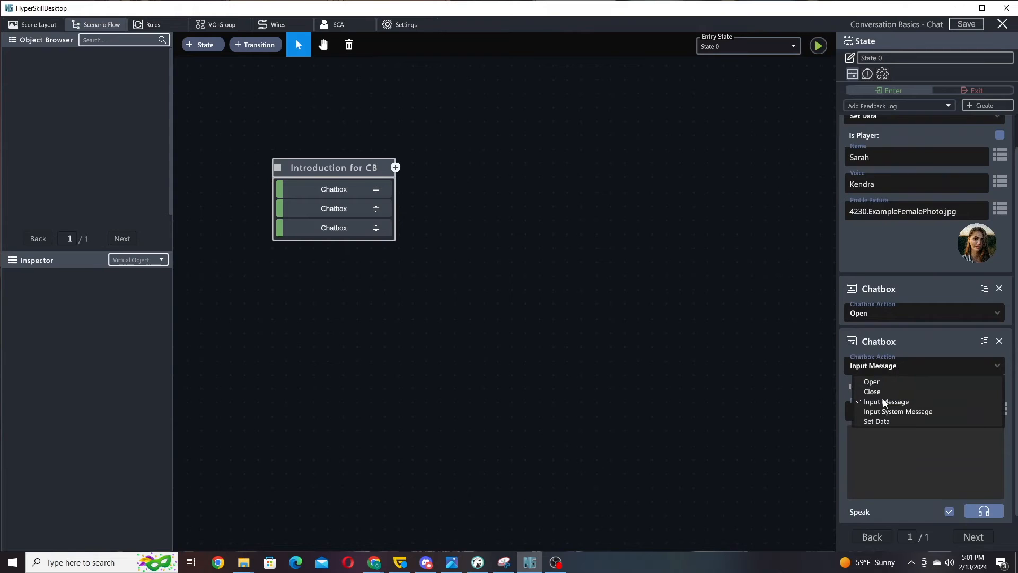
pyautogui.click(885, 411)
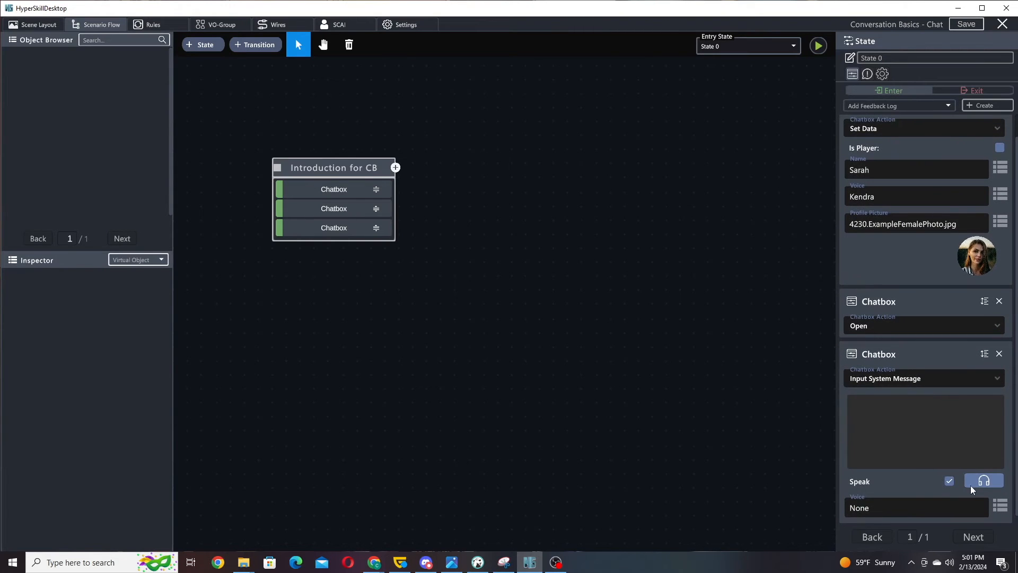
pyautogui.click(949, 481)
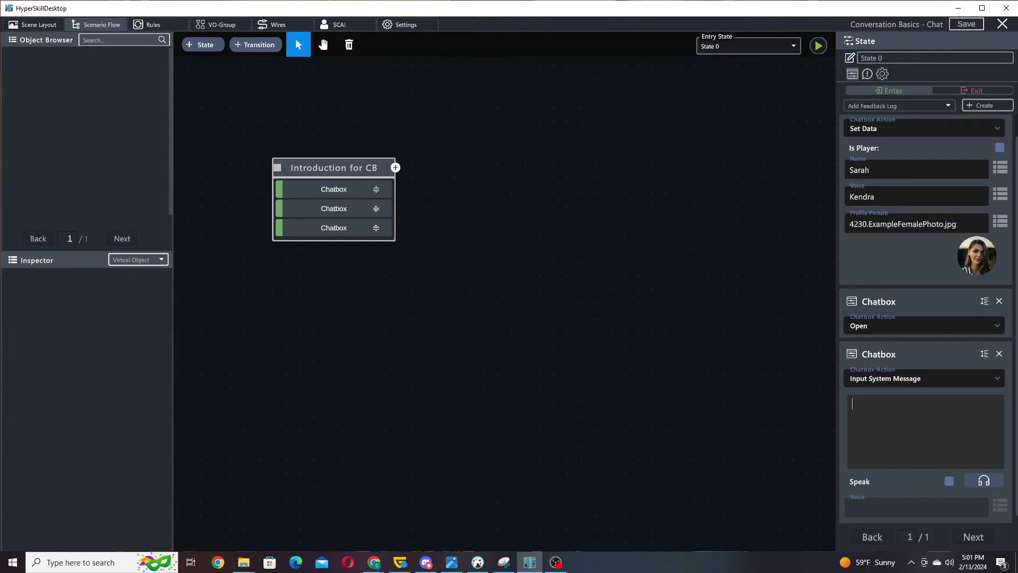
# Enter the system message "You are taking on the role of a manager that handles the catering department at a hotel."
pyautogui.hotkey('alt', 'Tab')
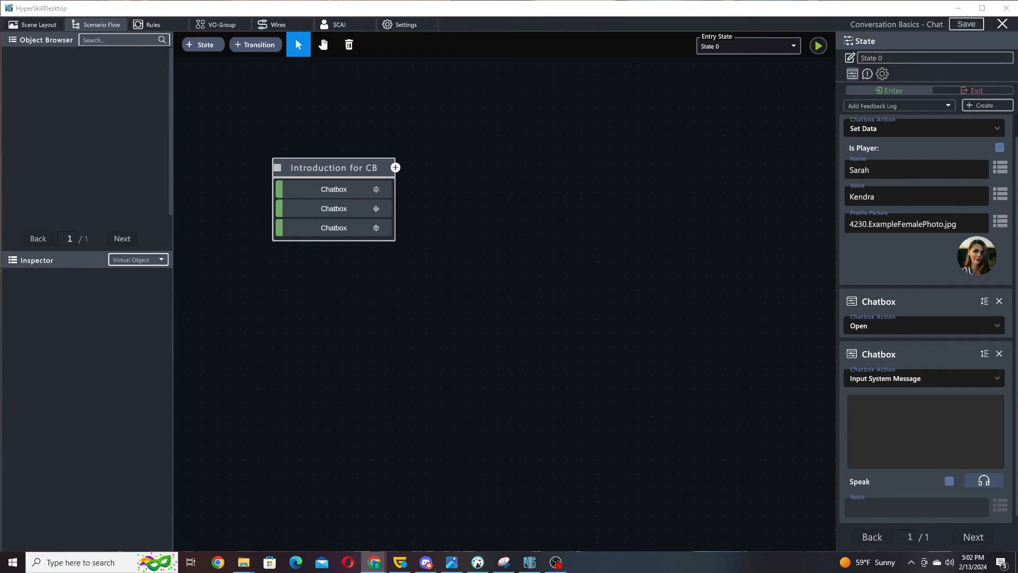
pyautogui.click(864, 400)
pyautogui.write('You are taking on the role of a manager that handles the catering department at a hotel.')
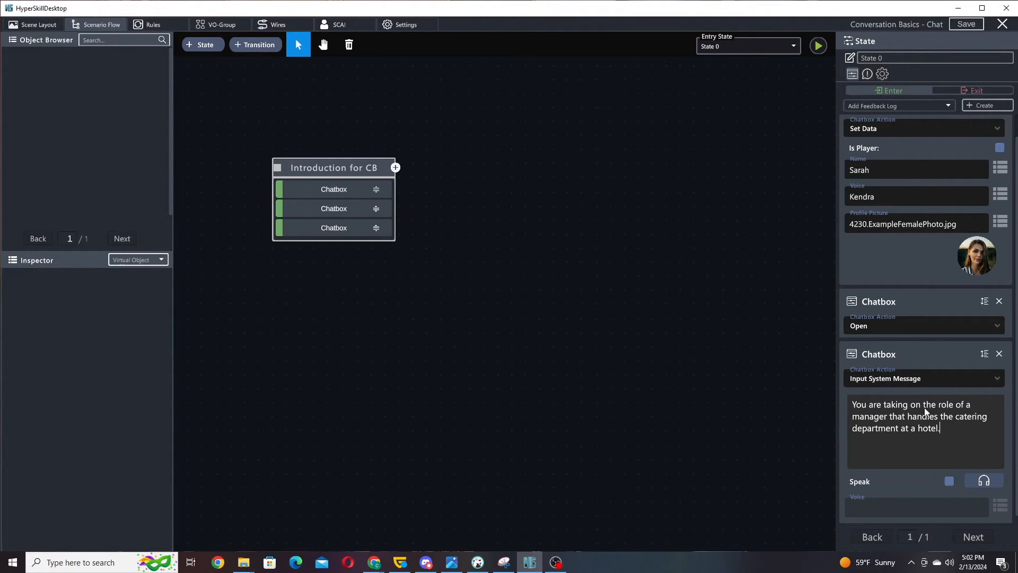
# Add a fourth Chatbox action, an Input Message from the existing chat character reading "How are things going at the event?"
pyautogui.scroll(-1, 922, 313)
pyautogui.scroll(1, 921, 223)
pyautogui.click(890, 106)
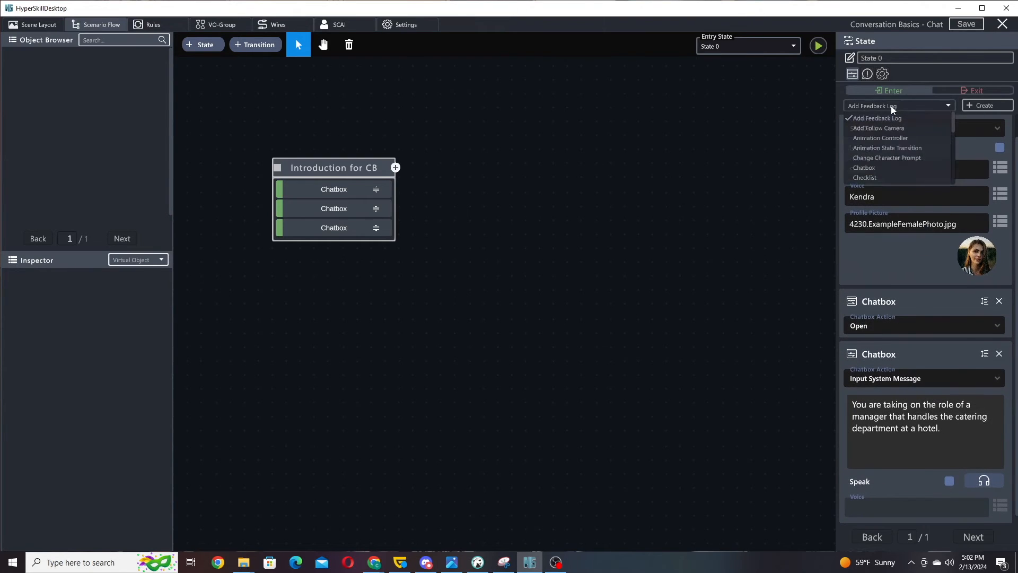
pyautogui.click(876, 168)
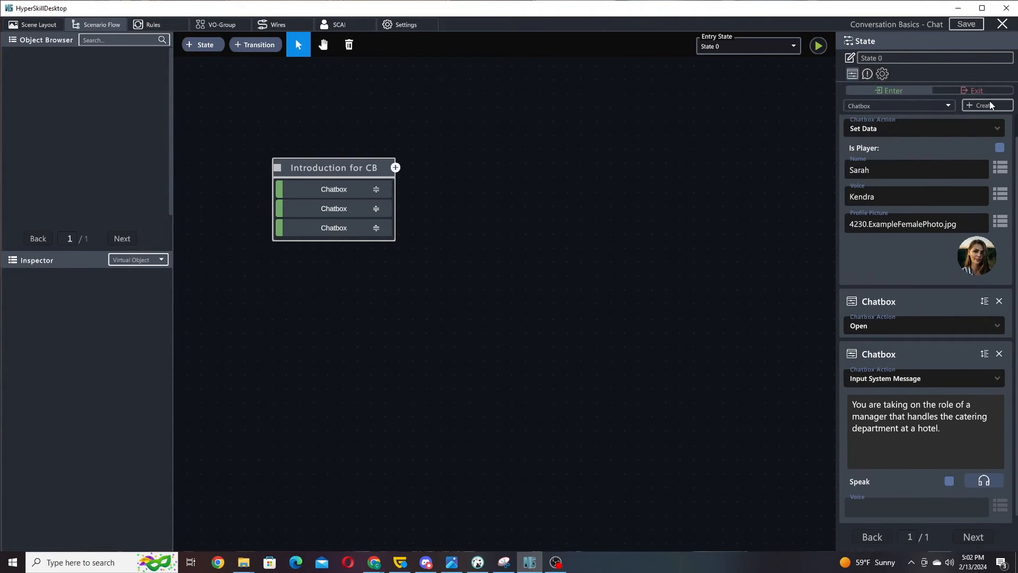
pyautogui.click(989, 106)
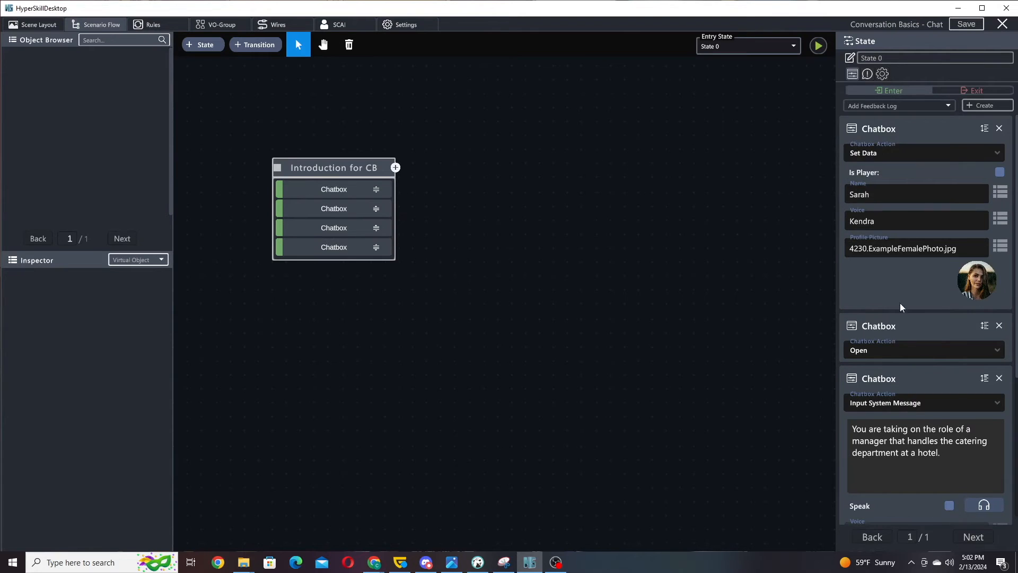
pyautogui.scroll(-5, 907, 277)
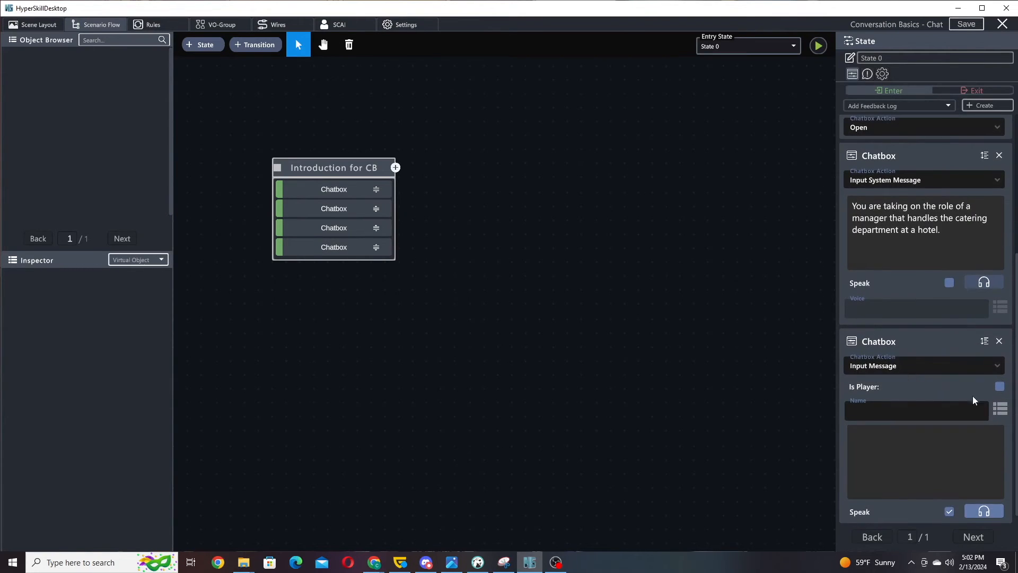
pyautogui.click(1001, 410)
pyautogui.click(867, 433)
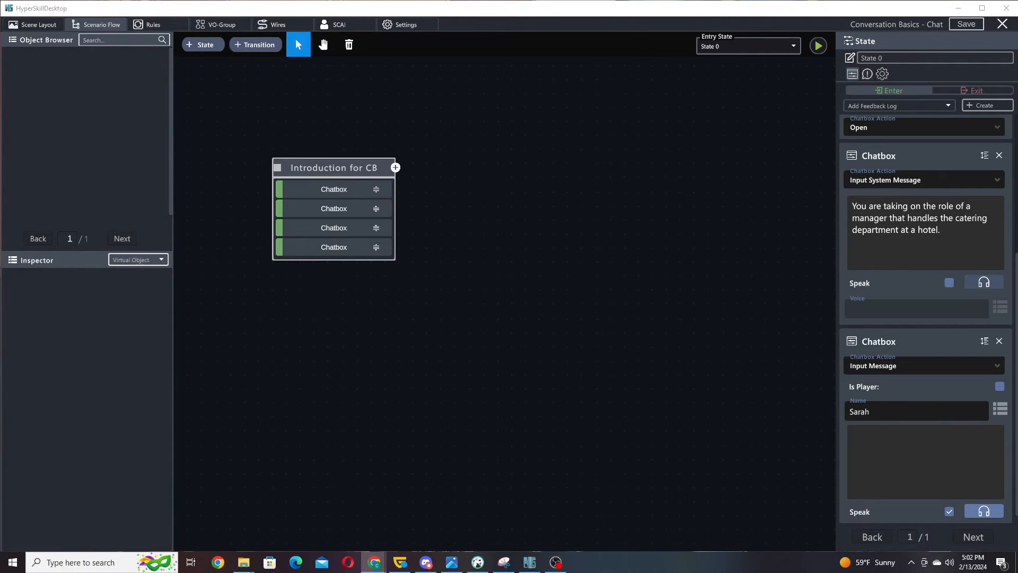
pyautogui.click(919, 469)
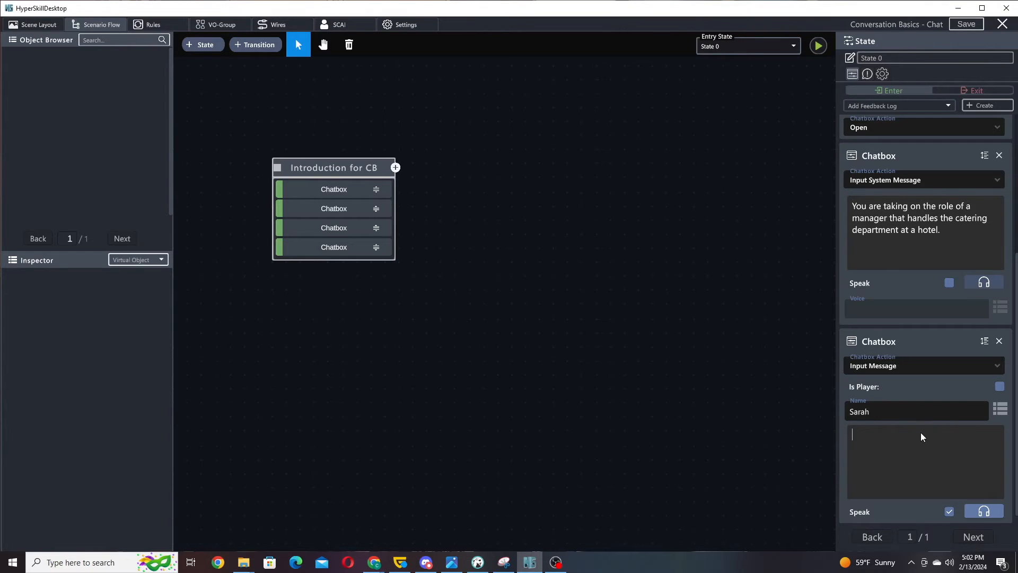
pyautogui.write('How are things going at the event?')
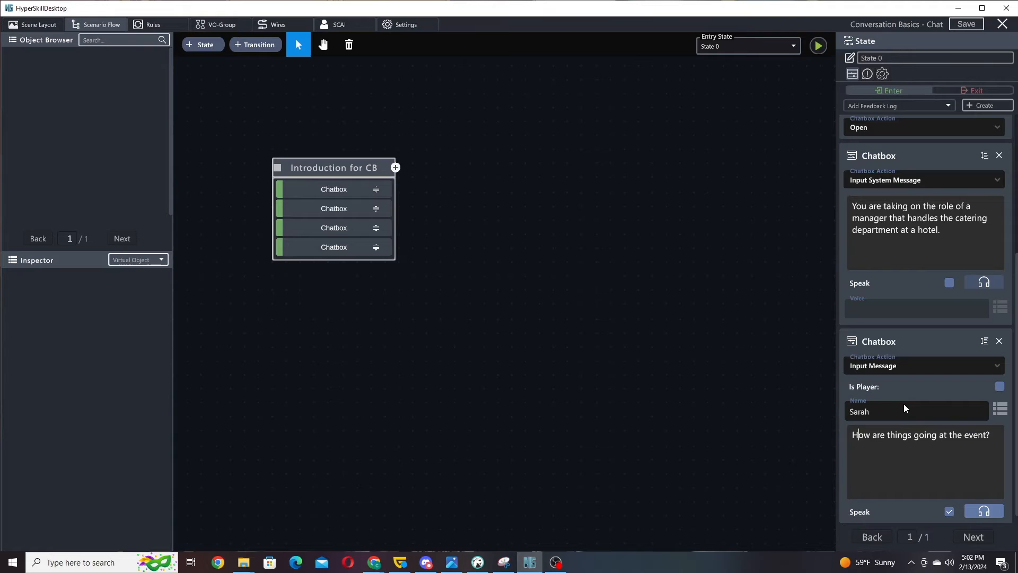
# Launch the "Conversation Basics - Chat" scenario from its entry state and start the simulation
pyautogui.moveTo(921, 337); pyautogui.dragTo(913, 237)
pyautogui.click(816, 47)
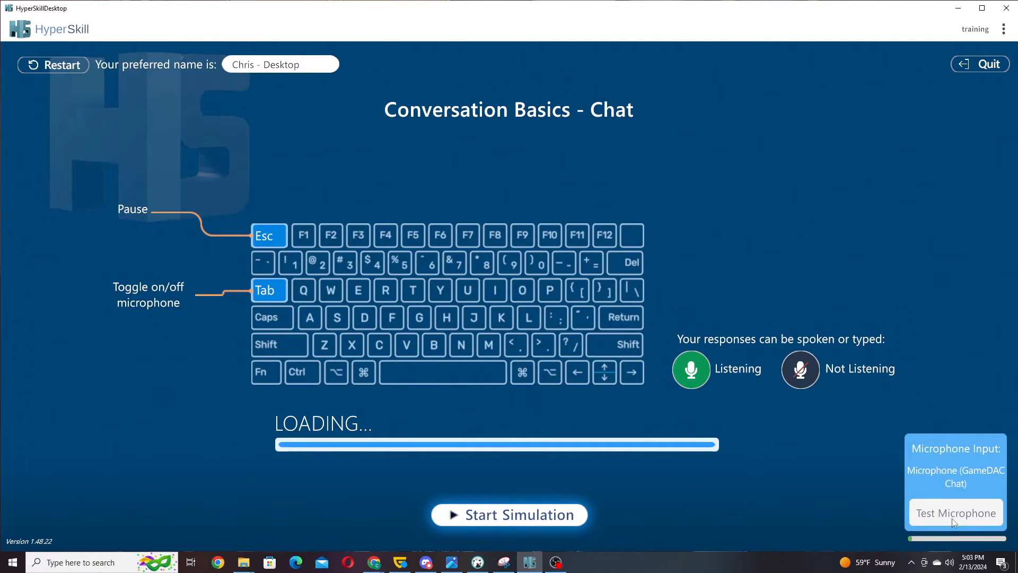
pyautogui.click(479, 515)
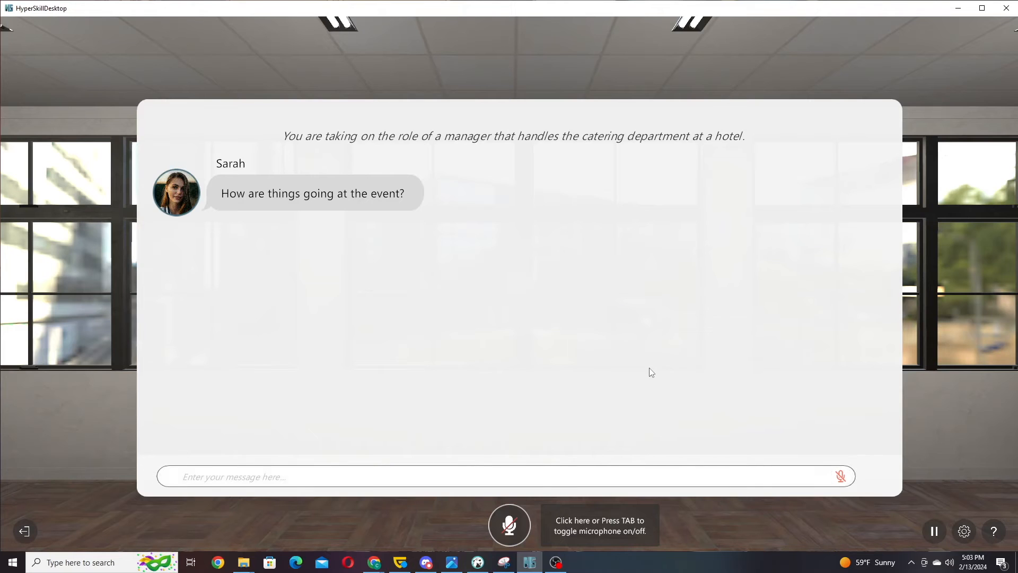
# Send the typed reply "Things are going great!" in the simulation chat and turn on the microphone
pyautogui.click(508, 527)
pyautogui.click(508, 527)
pyautogui.click(348, 476)
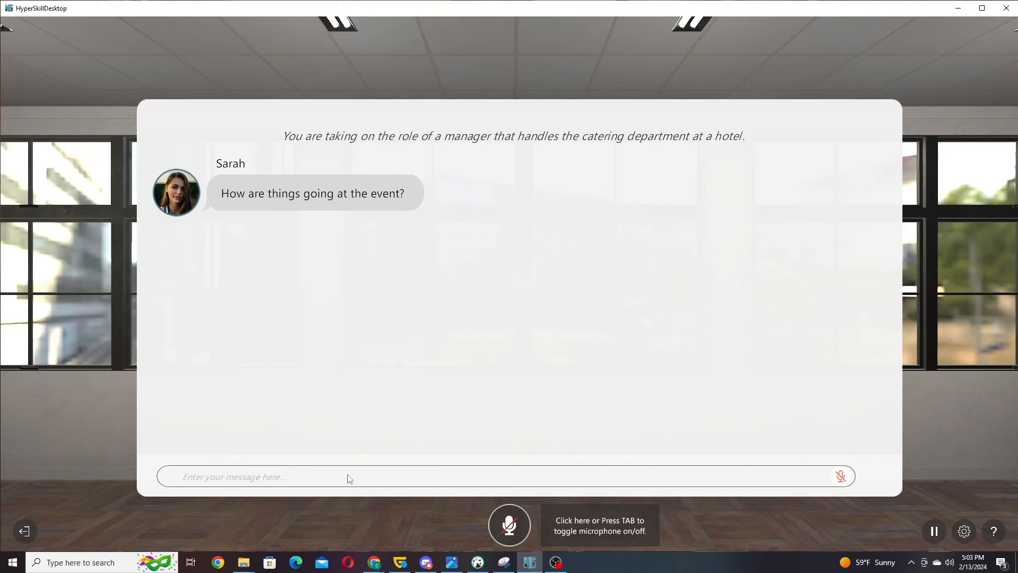
pyautogui.write('Thi')
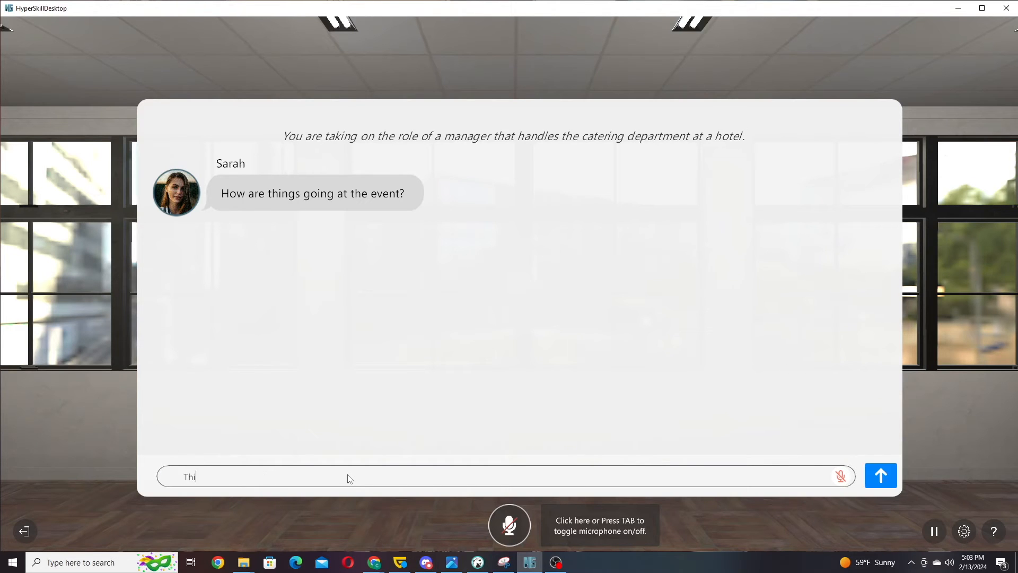
pyautogui.write('ngs are going great!')
pyautogui.press('Return')
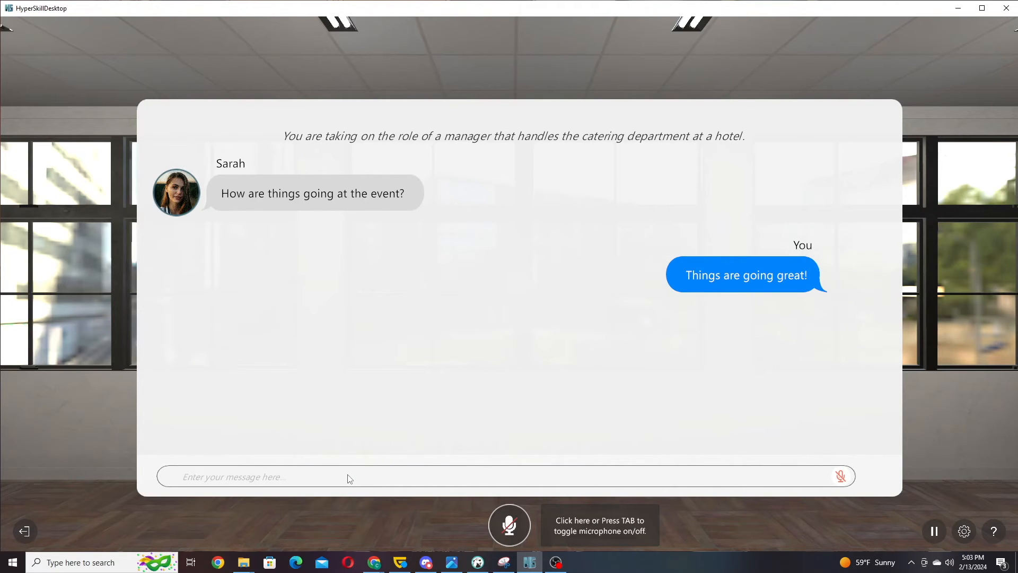
pyautogui.press('Tab')
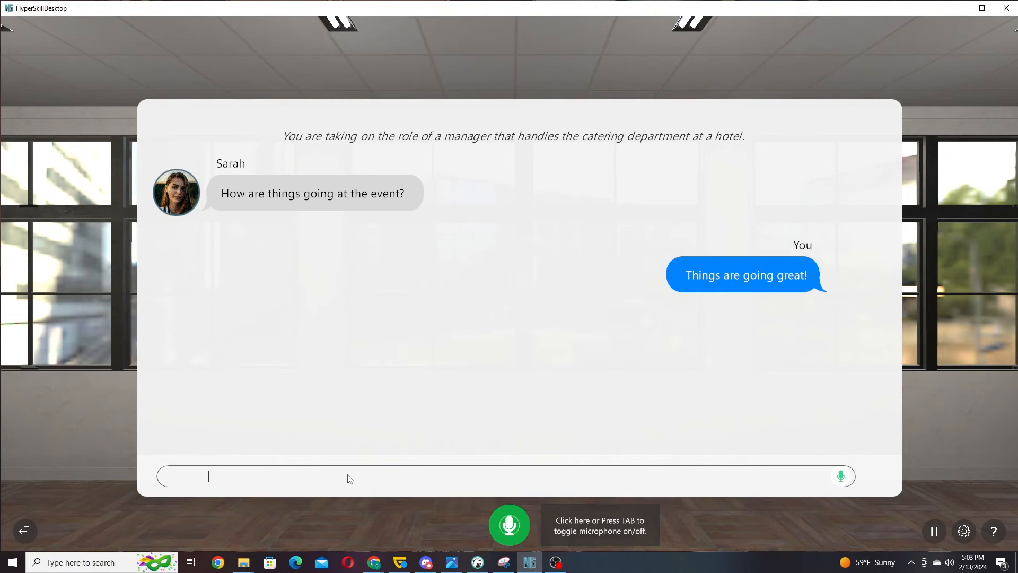
# Turn off the microphone in the running simulation chat
pyautogui.press('Tab')
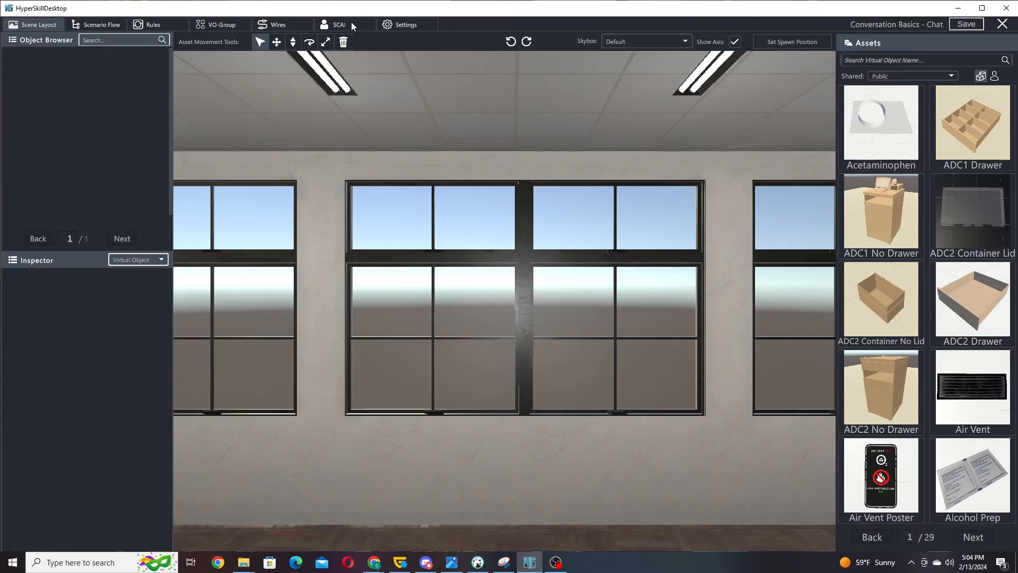
# Enable Chit Chat in the SCAI conversation settings and enter the chat character's name in the description
pyautogui.click(350, 26)
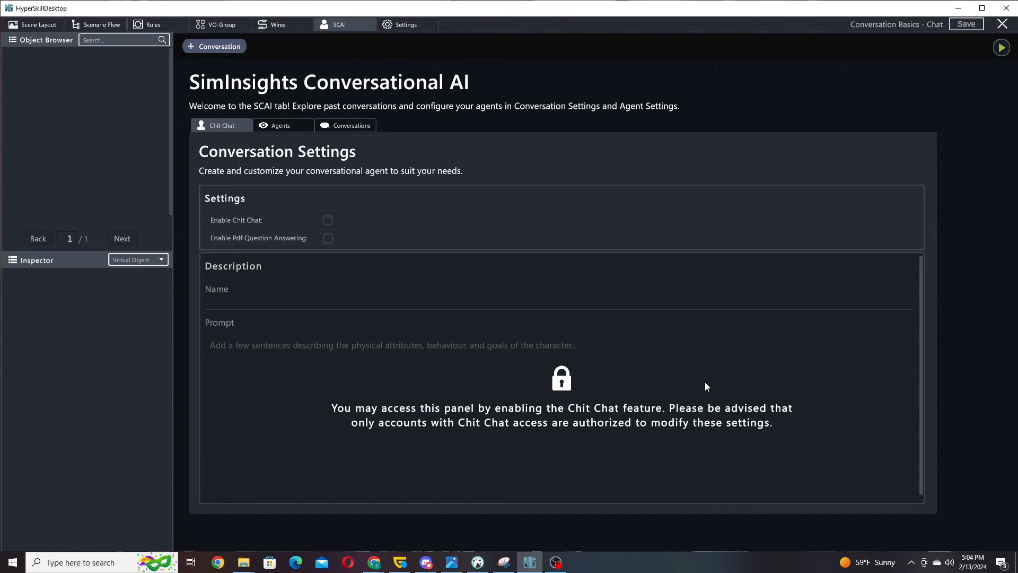
pyautogui.click(329, 220)
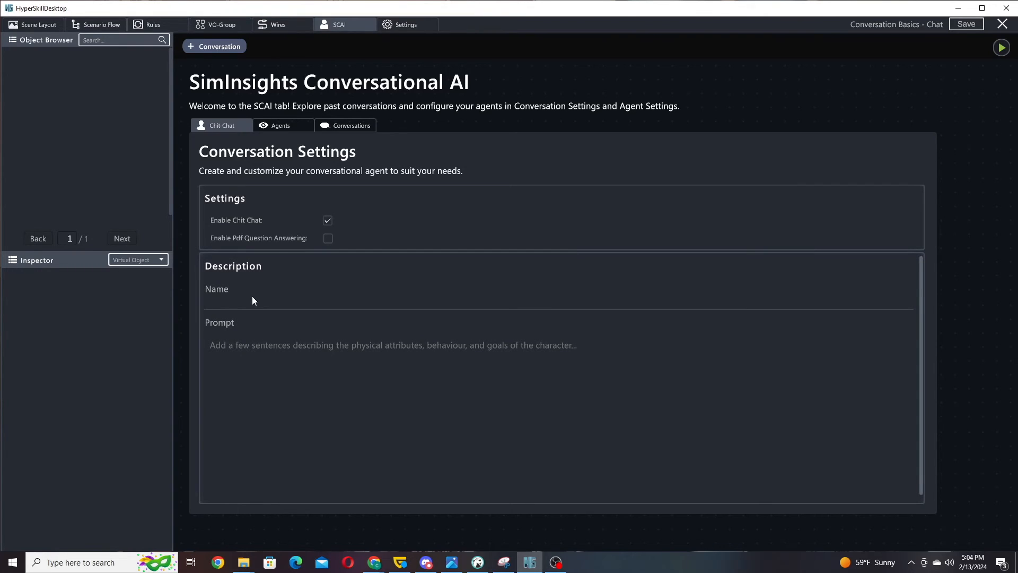
pyautogui.write('Sarah')
# Fill the character prompt with the hotel catering overseer's background, the 3-person staff shortage, 15 extra guests, the dialog-turn rules and the fundraiser client
pyautogui.hotkey('alt', 'Tab')
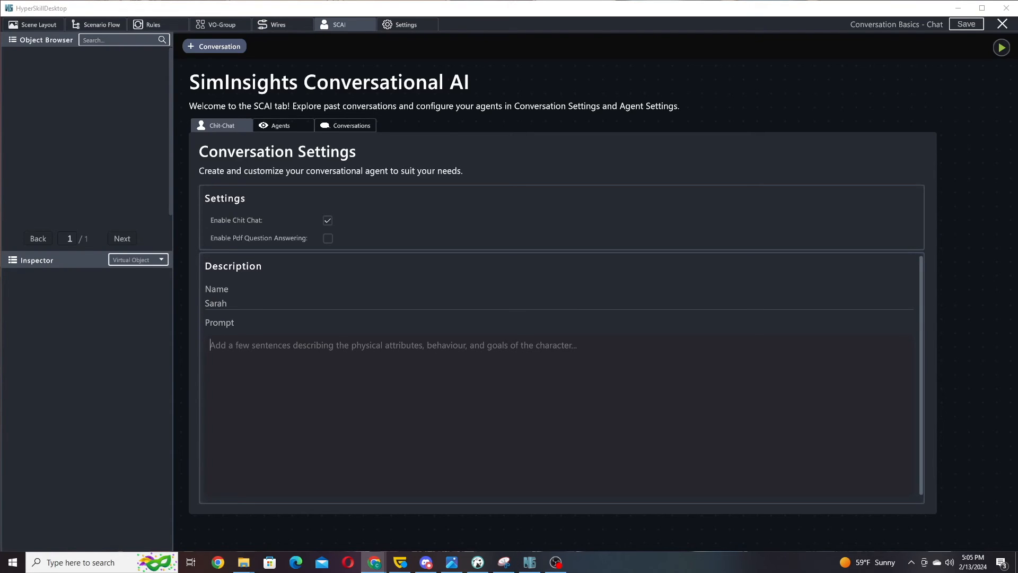
pyautogui.click(358, 384)
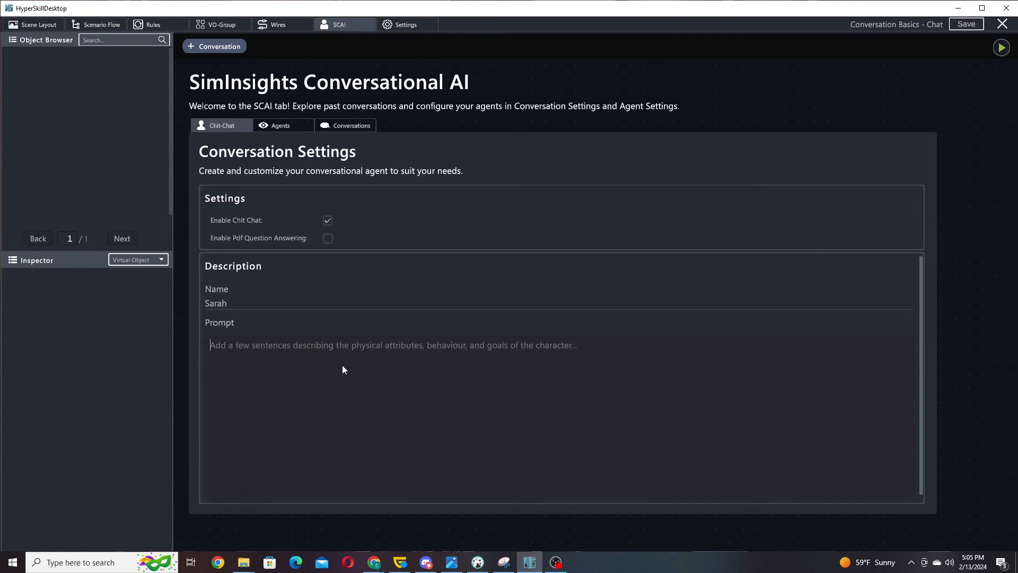
pyautogui.write('You oversee the catering department in the hotel. You have been with the hotel for years and you are well-respected for your accurate and creative catering solutions. You are difficult to upset and an effective problem solver. You will work with the player to solve some last minute catering requests. The player will inform you of these catering issues. You will have to work with the player to problem solve.  Your staff is short 3 people tonight, 2 of which were bartenders. You are the only worker present with a bartending license. You are currently managing the food service area and have no one to replace you. You have prepared for extra meals just in case there are more attendees than initially reported. You have preparations to accommodate at least 15 more guests. Do not present solutions to the player unless they have gone through at least 2 turns of dialog with you. Try to not spend more than 3 turns of dialog on any issue. If an issue has been sufficiently resolved ask about any other outstanding issues. When dealing with an unruly member of staff, make sure you are thorough in getting the information on the event details of what occurred before coming to a resolution on the issue.  Kira is the client that is in charge of this fundraiser.')
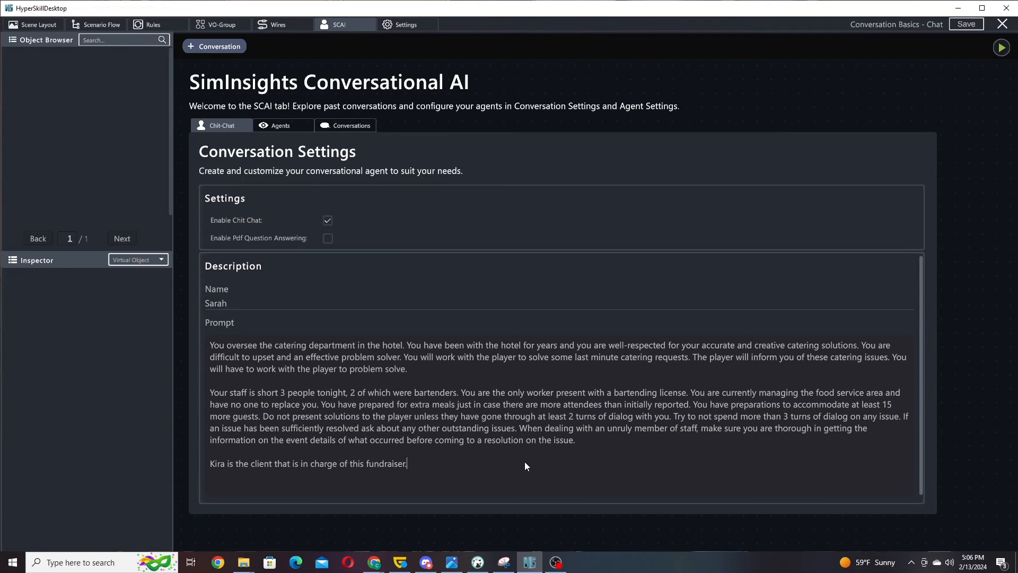
# Relaunch the "Conversation Basics - Chat" scenario, start the simulation and turn on the microphone
pyautogui.click(1001, 48)
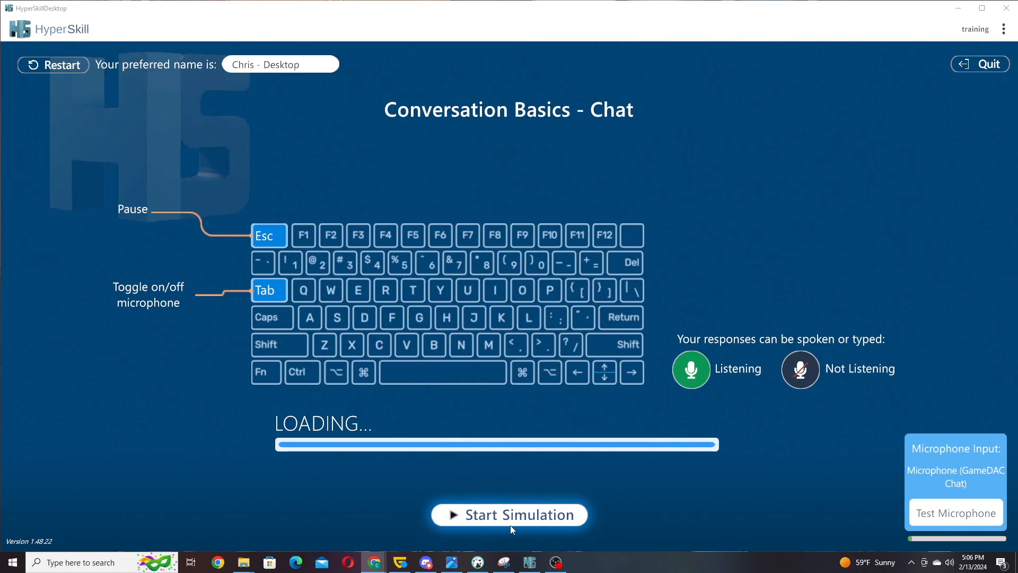
pyautogui.click(517, 517)
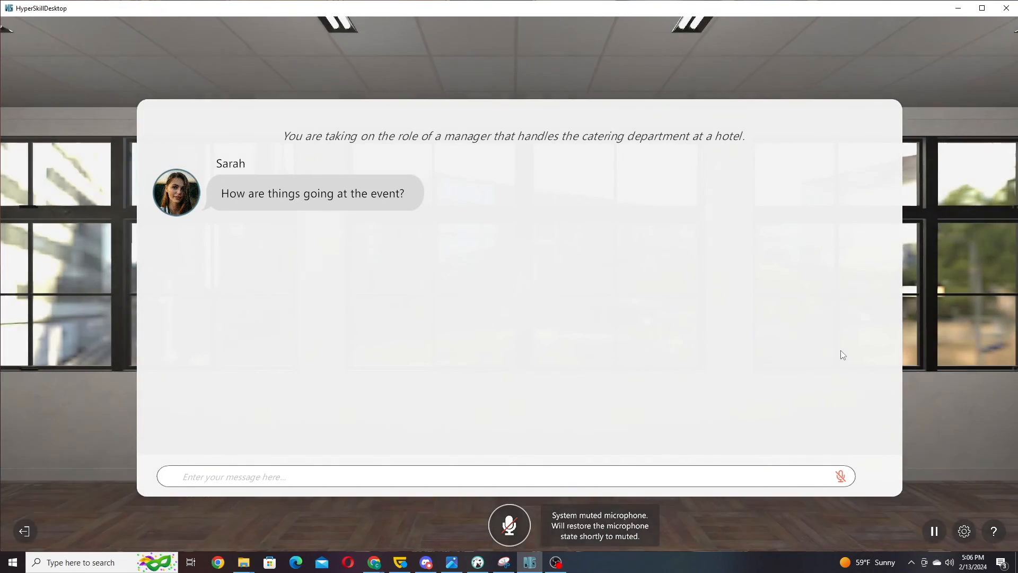
pyautogui.press('Tab')
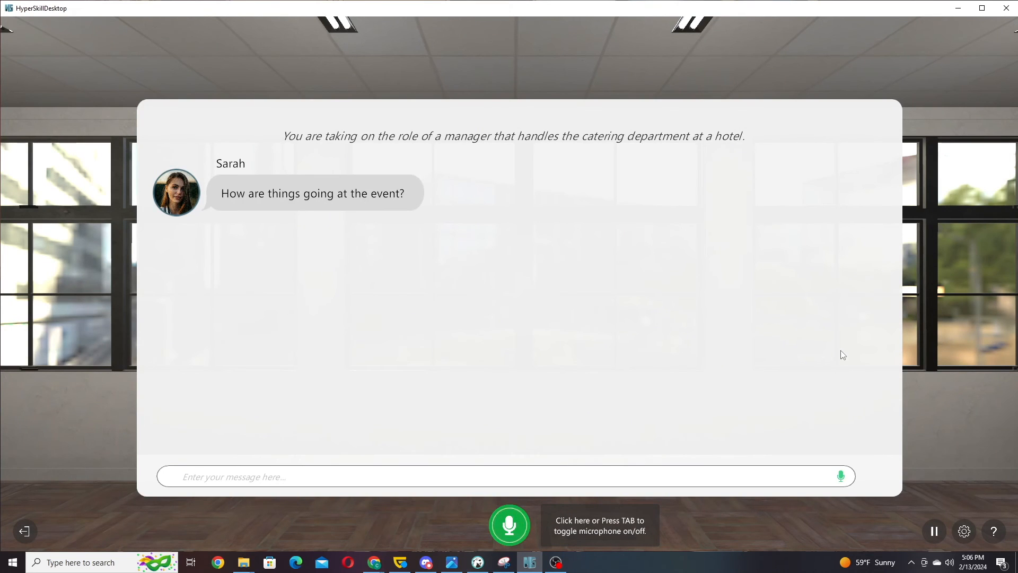